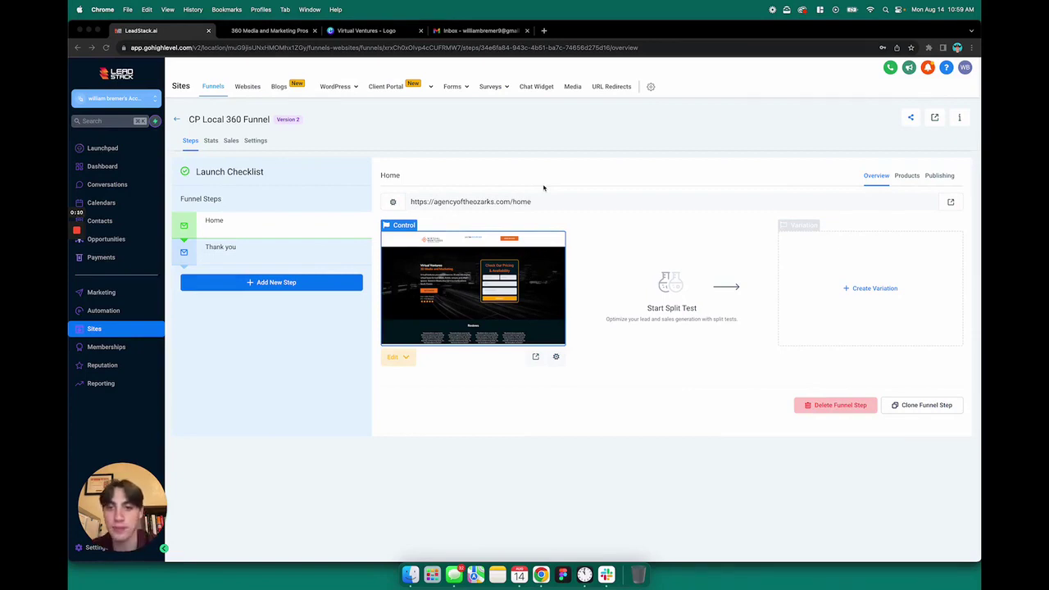
Show the Edit Page and Edit in a New Tab options for the CP Local 360 Funnel's Home step.
{"action": "left_click", "coordinate": [393, 358]}
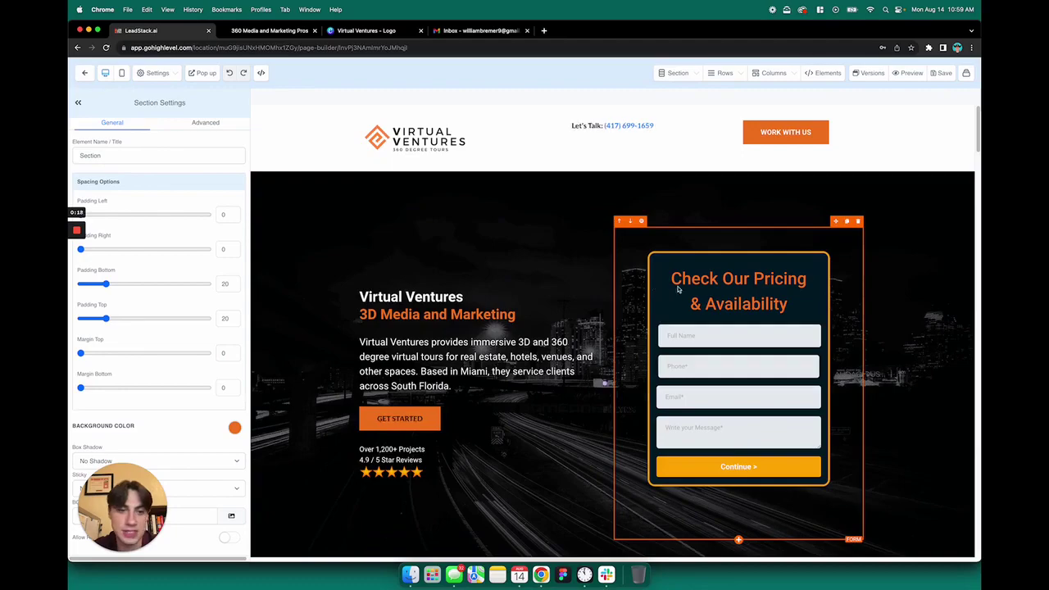
Scroll through the Virtual Ventures landing page, then preview and close the pricing form popup.
{"action": "scroll", "coordinate": [572, 331], "scroll_direction": "down", "scroll_amount": 20}
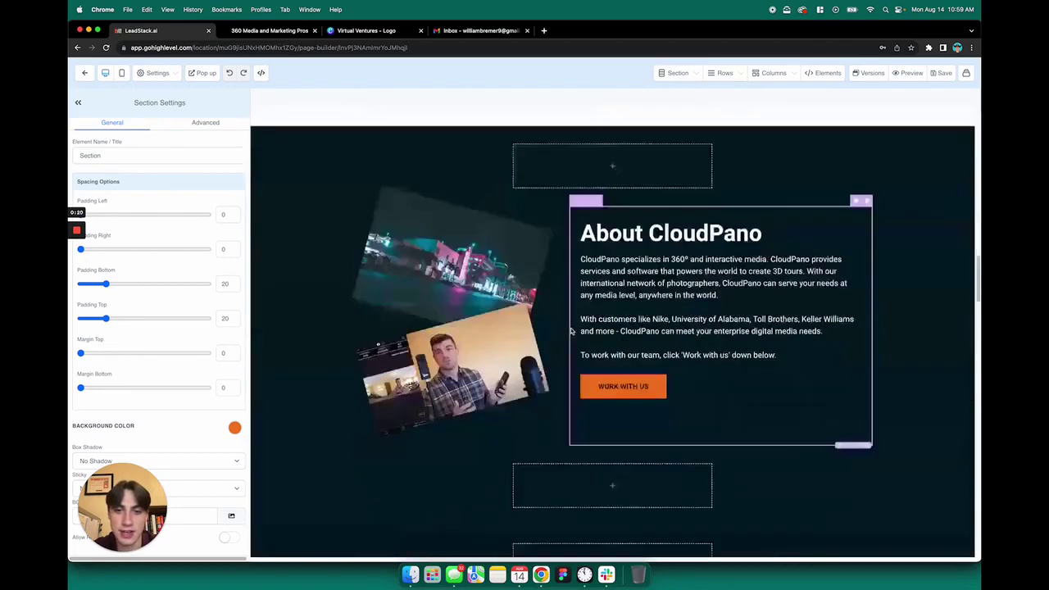
{"action": "scroll", "coordinate": [753, 285], "scroll_direction": "up", "scroll_amount": 2}
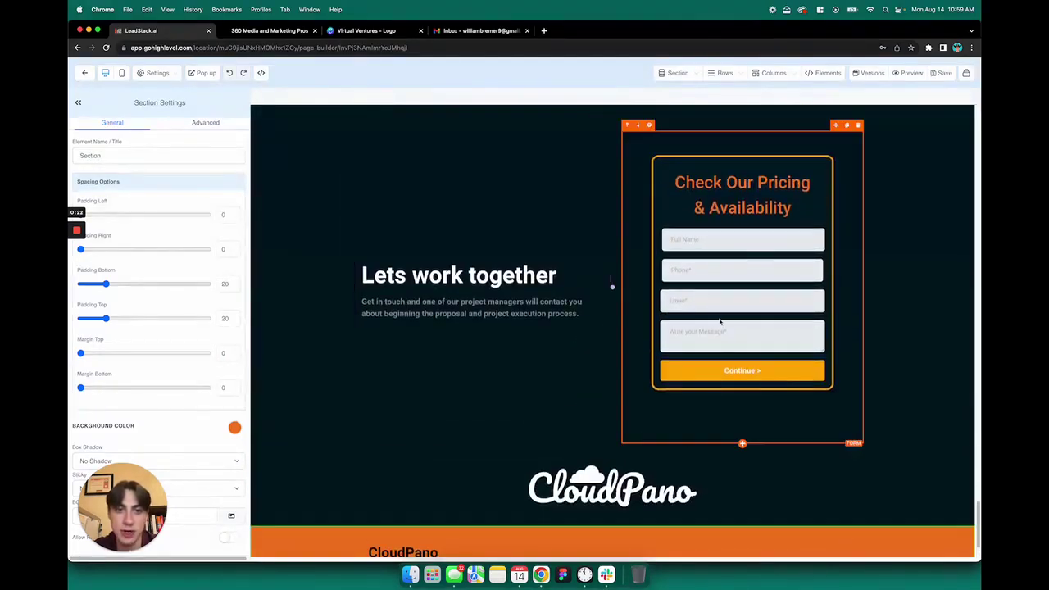
{"action": "scroll", "coordinate": [721, 321], "scroll_direction": "up", "scroll_amount": 20}
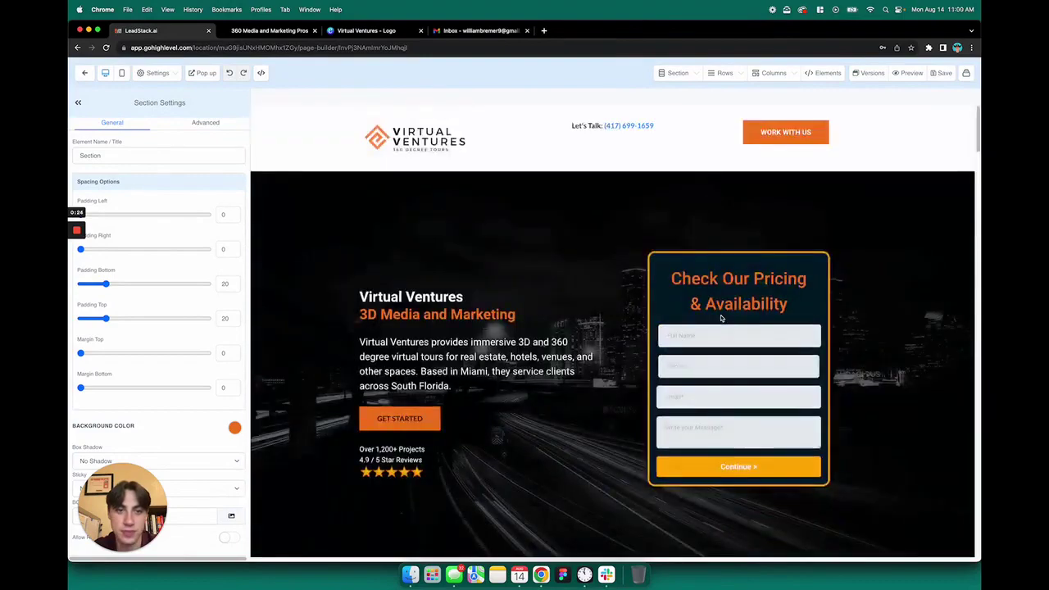
{"action": "scroll", "coordinate": [721, 319], "scroll_direction": "down", "scroll_amount": 1}
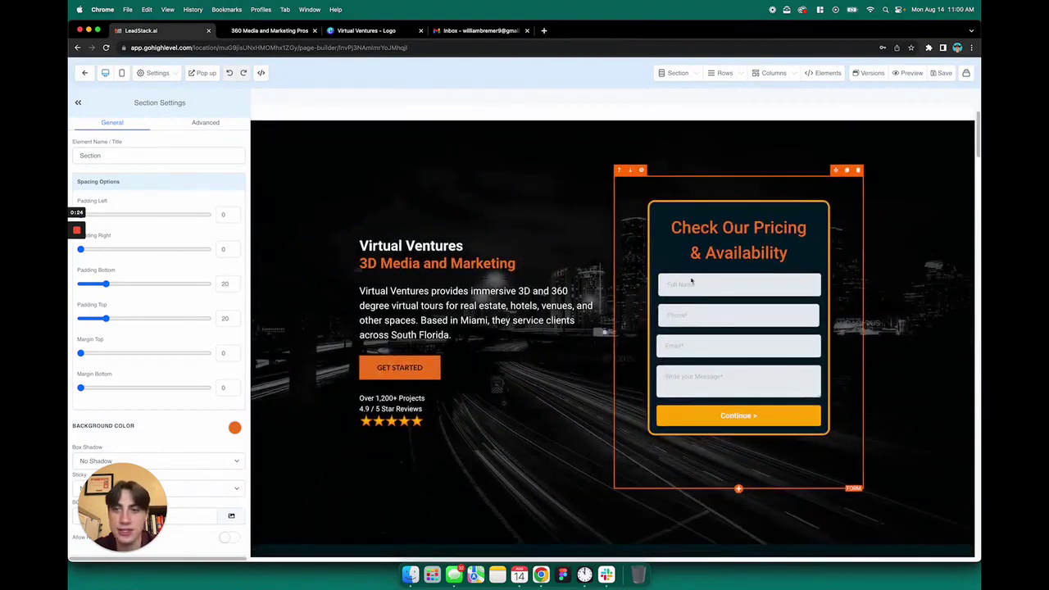
{"action": "left_click", "coordinate": [205, 73]}
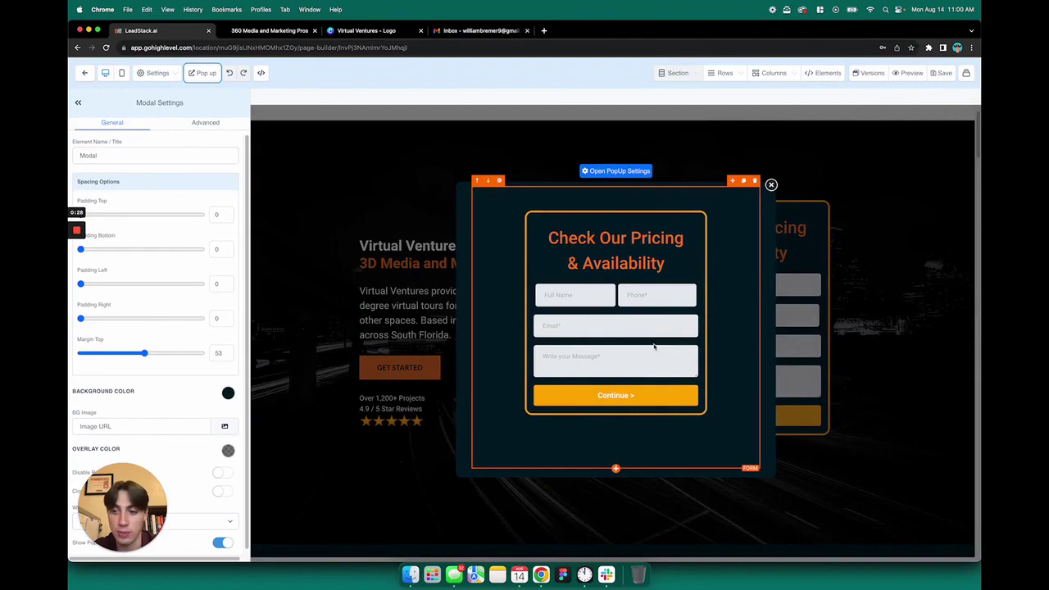
{"action": "left_click", "coordinate": [771, 185]}
{"action": "scroll", "coordinate": [619, 397], "scroll_direction": "down", "scroll_amount": 10}
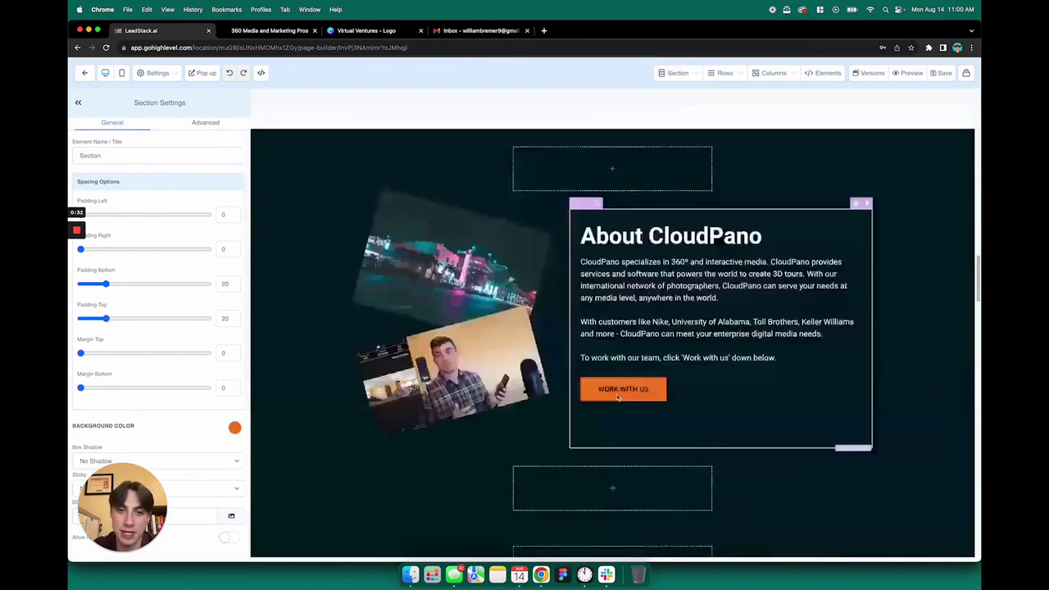
{"action": "scroll", "coordinate": [619, 397], "scroll_direction": "down", "scroll_amount": 10}
{"action": "scroll", "coordinate": [724, 343], "scroll_direction": "up", "scroll_amount": 2}
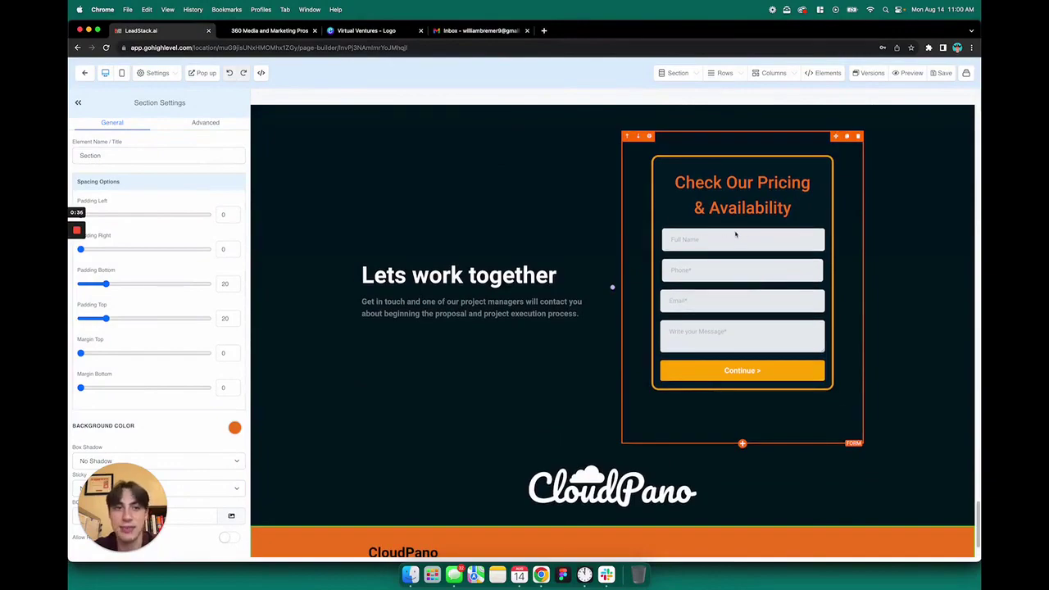
{"action": "scroll", "coordinate": [687, 253], "scroll_direction": "up", "scroll_amount": 15}
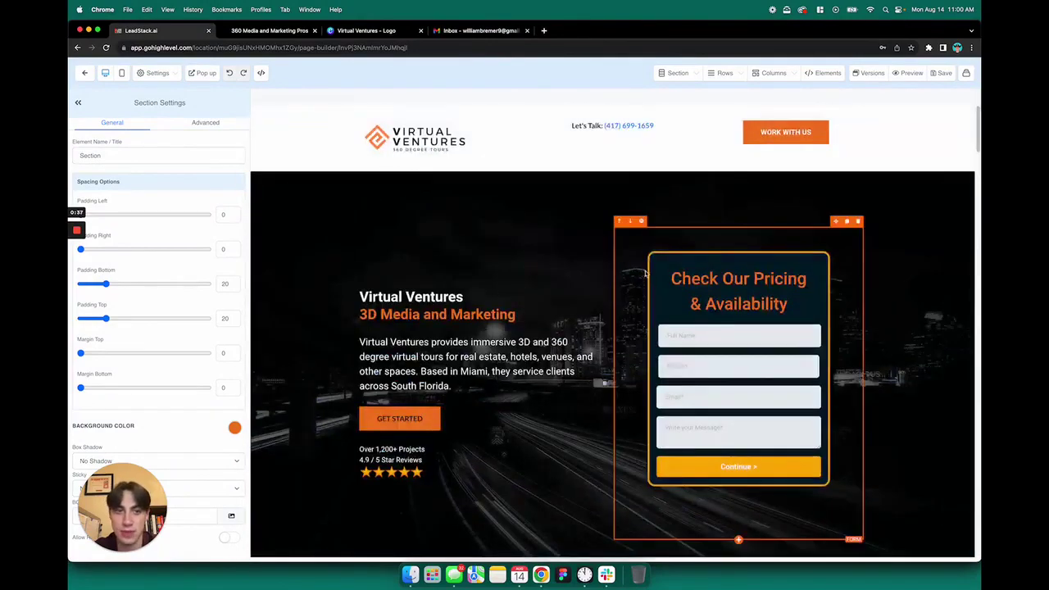
Confirm the hero form uses the Contact Us form with Redirect action set to Go to Next step.
{"action": "left_click", "coordinate": [689, 240]}
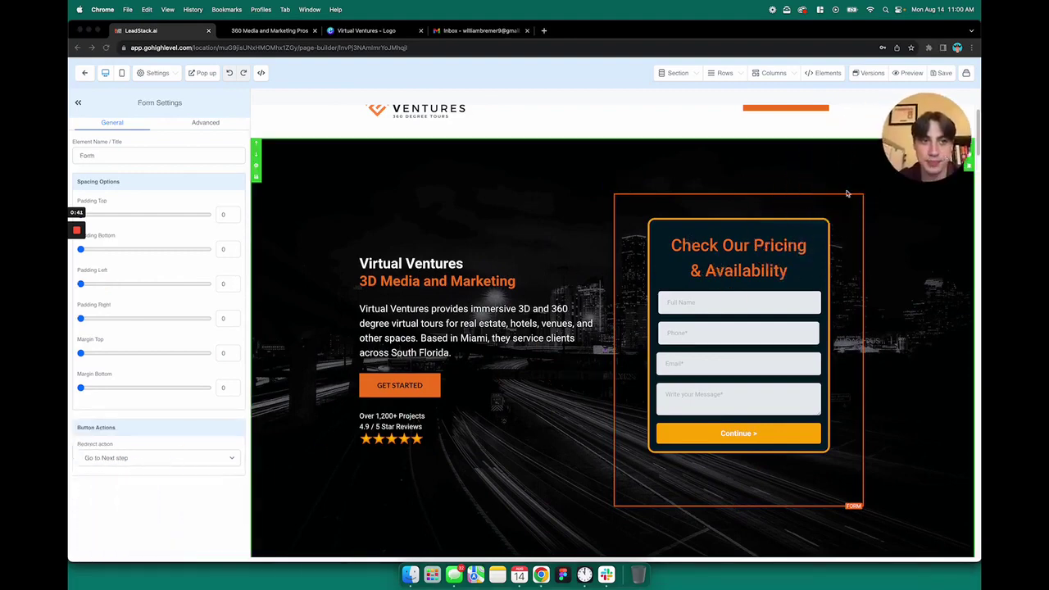
{"action": "left_click", "coordinate": [737, 277]}
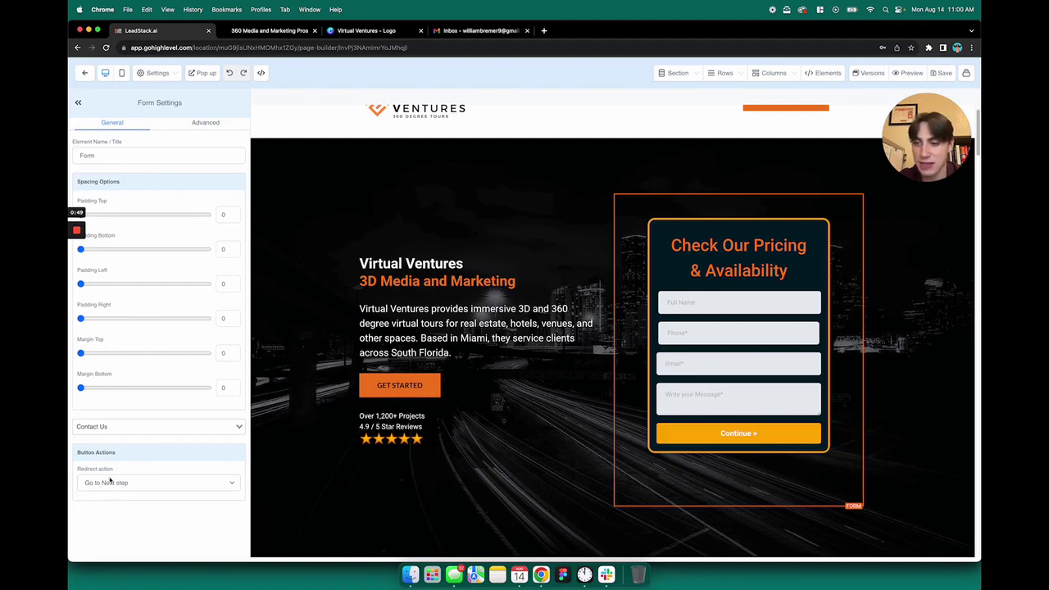
{"action": "left_click", "coordinate": [110, 482]}
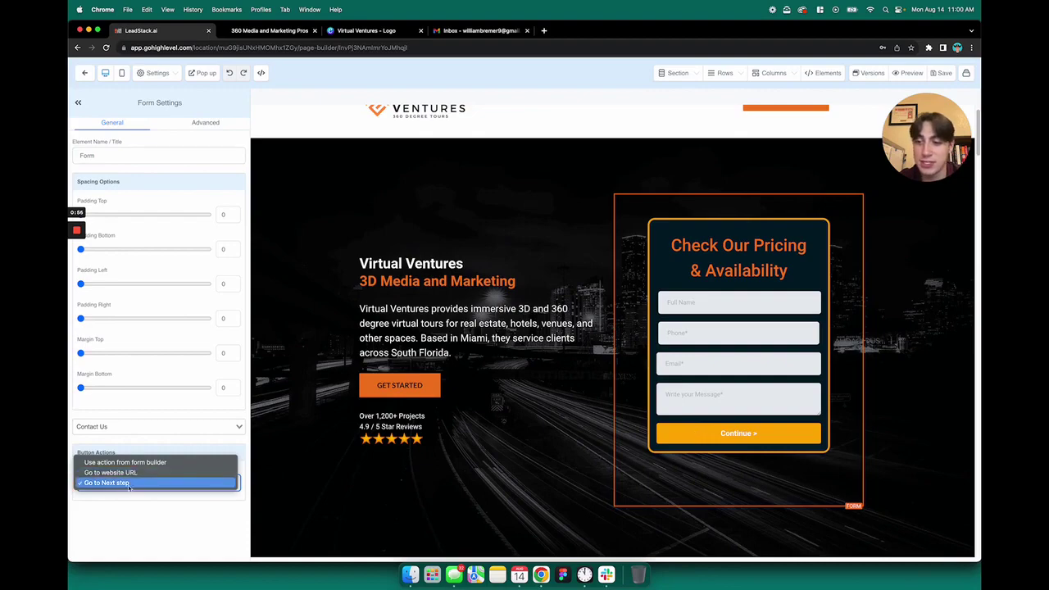
{"action": "left_click", "coordinate": [129, 485]}
{"action": "scroll", "coordinate": [582, 305], "scroll_direction": "down", "scroll_amount": 15}
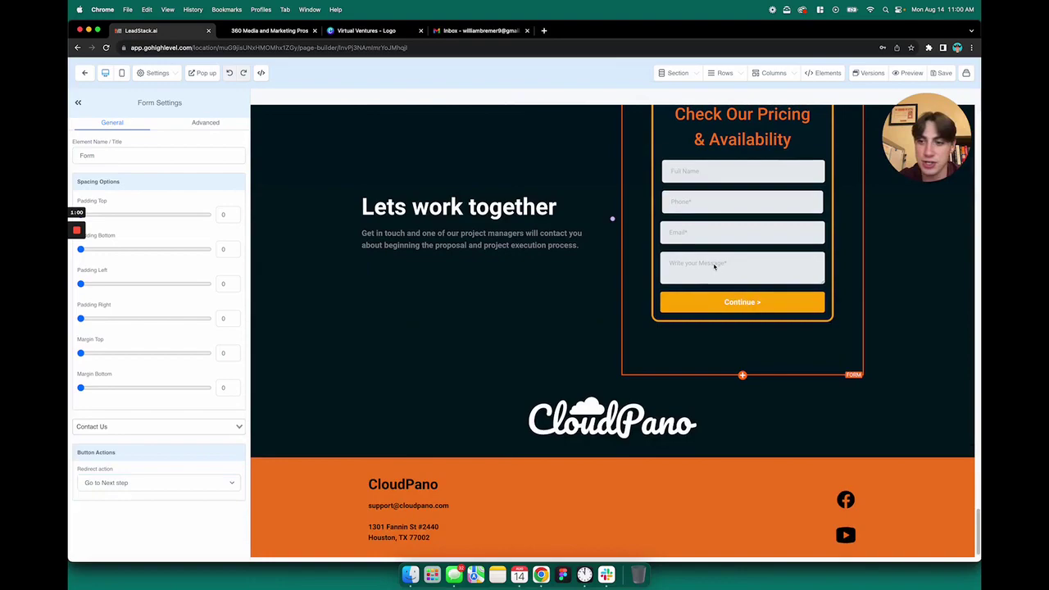
{"action": "scroll", "coordinate": [510, 259], "scroll_direction": "up", "scroll_amount": 4}
{"action": "scroll", "coordinate": [511, 260], "scroll_direction": "up", "scroll_amount": 15}
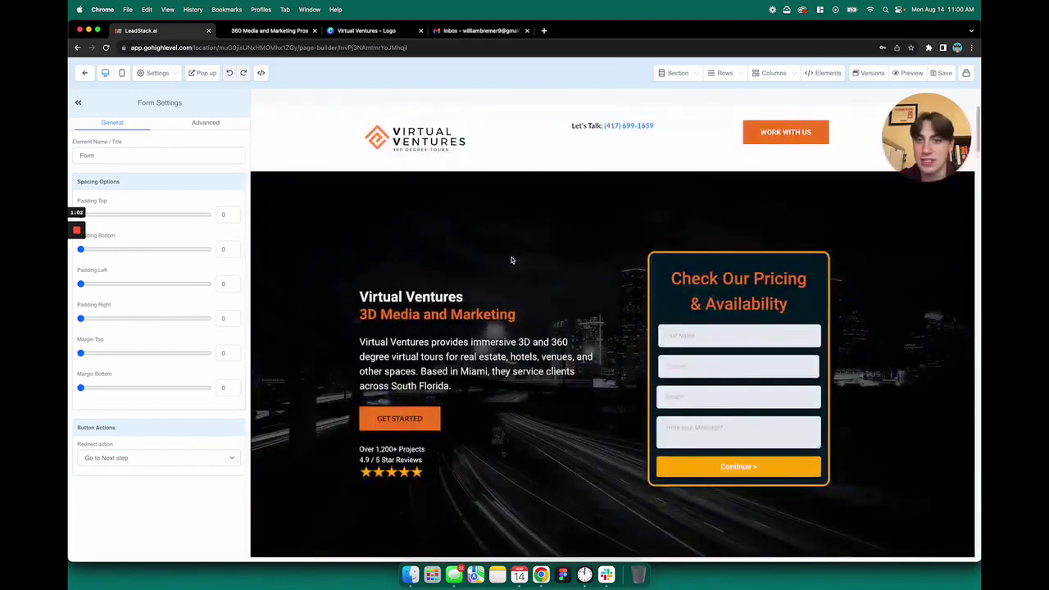
Open the pricing form popup, glance at its advanced settings, and collapse the settings panel.
{"action": "left_click", "coordinate": [203, 74]}
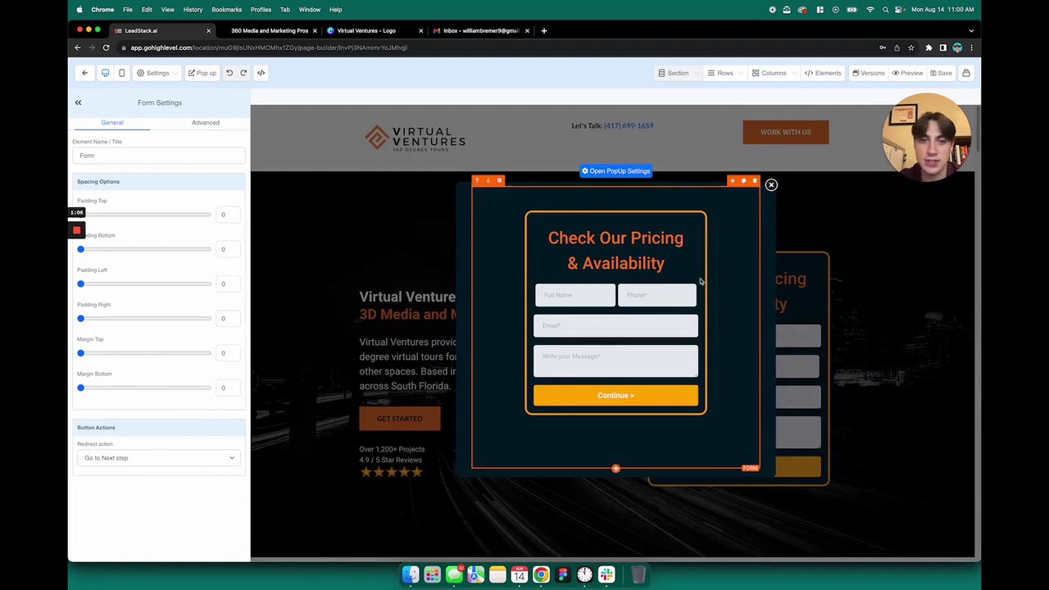
{"action": "left_click", "coordinate": [206, 122]}
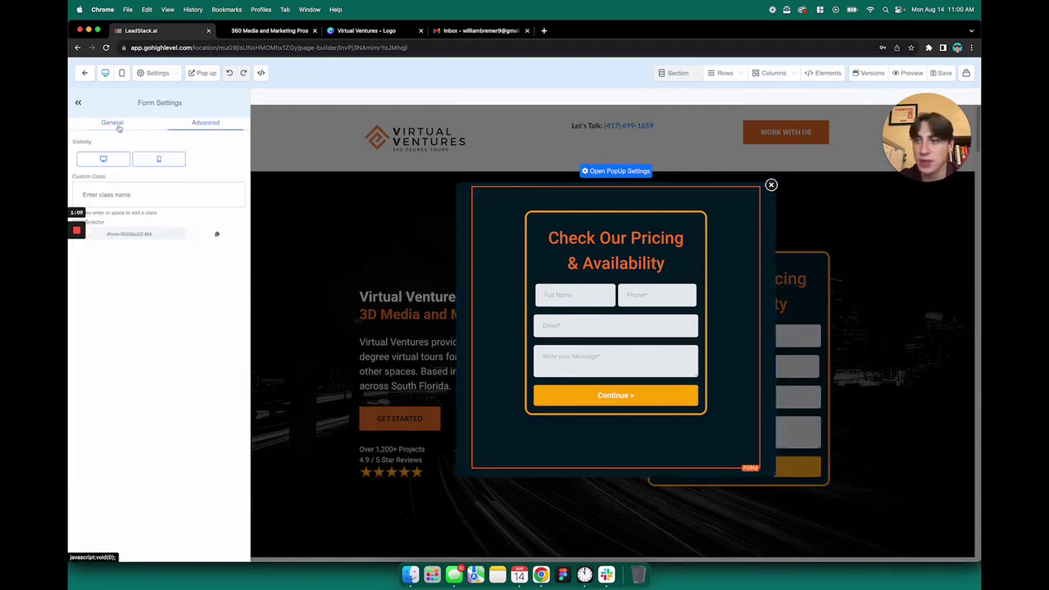
{"action": "left_click", "coordinate": [111, 124]}
{"action": "left_click", "coordinate": [78, 104]}
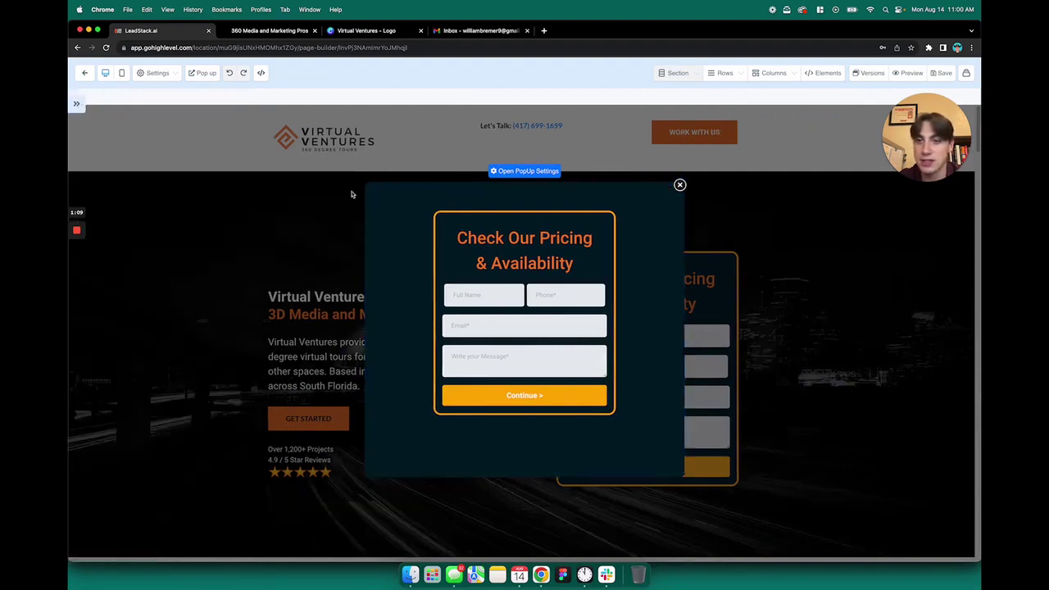
Close the popup, preview the live page, and enter the test lead's full name.
{"action": "left_click", "coordinate": [680, 186]}
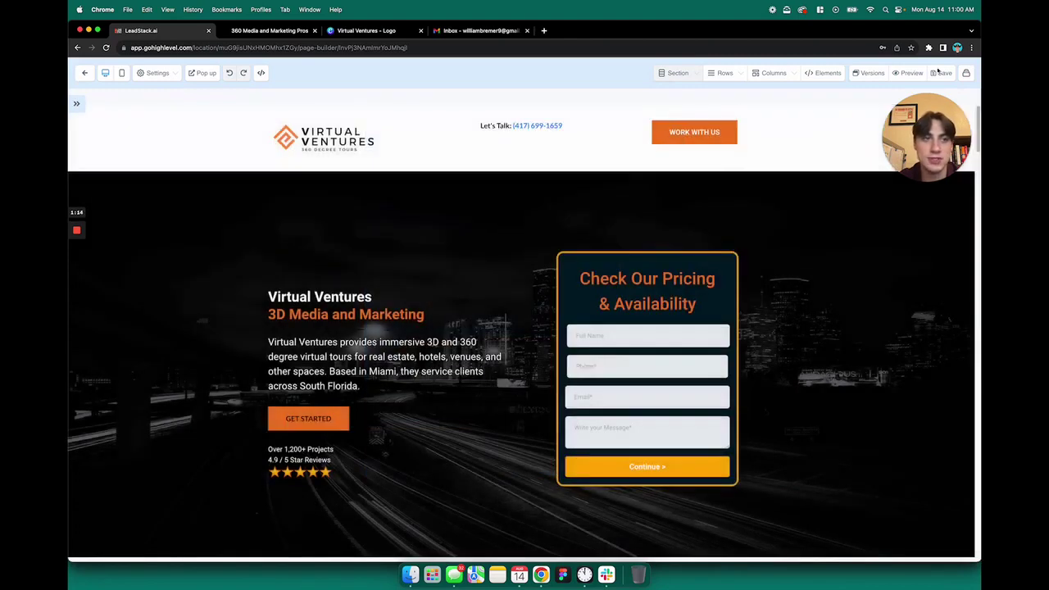
{"action": "left_click", "coordinate": [912, 73]}
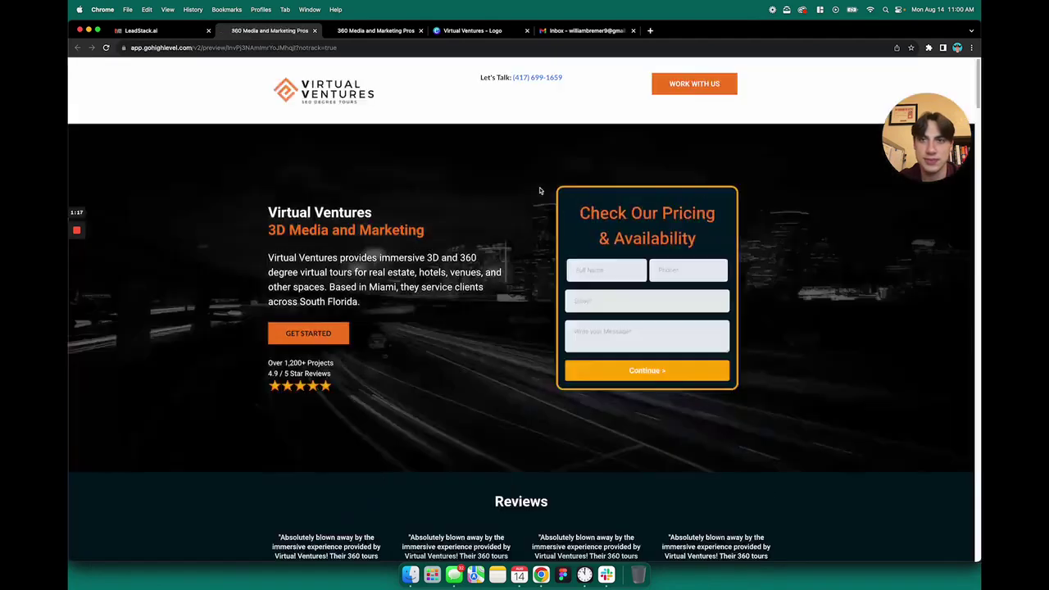
{"action": "left_click", "coordinate": [599, 270]}
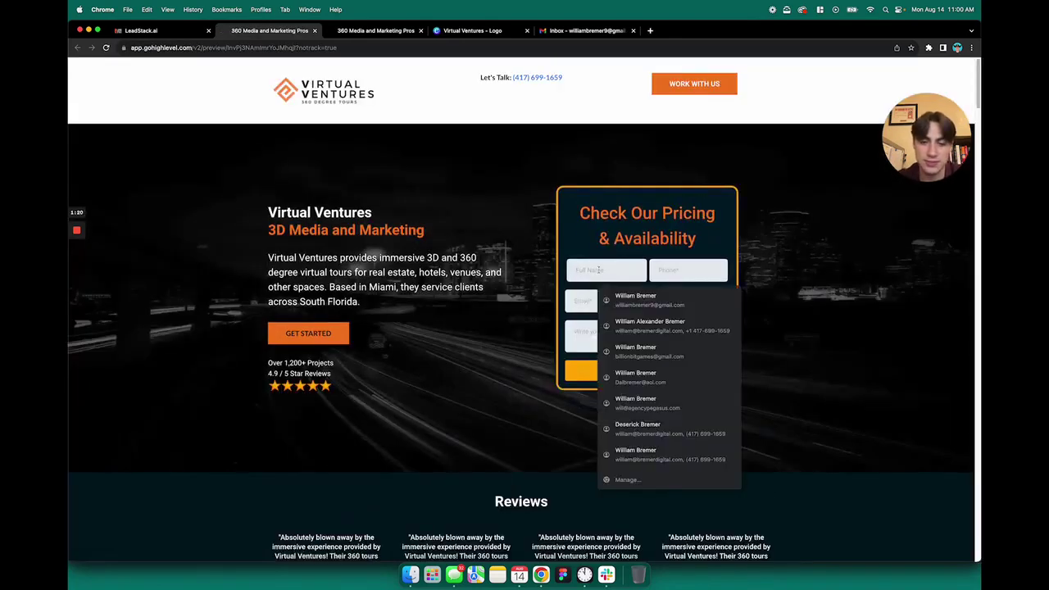
{"action": "type", "text": "william"}
{"action": "key", "text": "Tab"}
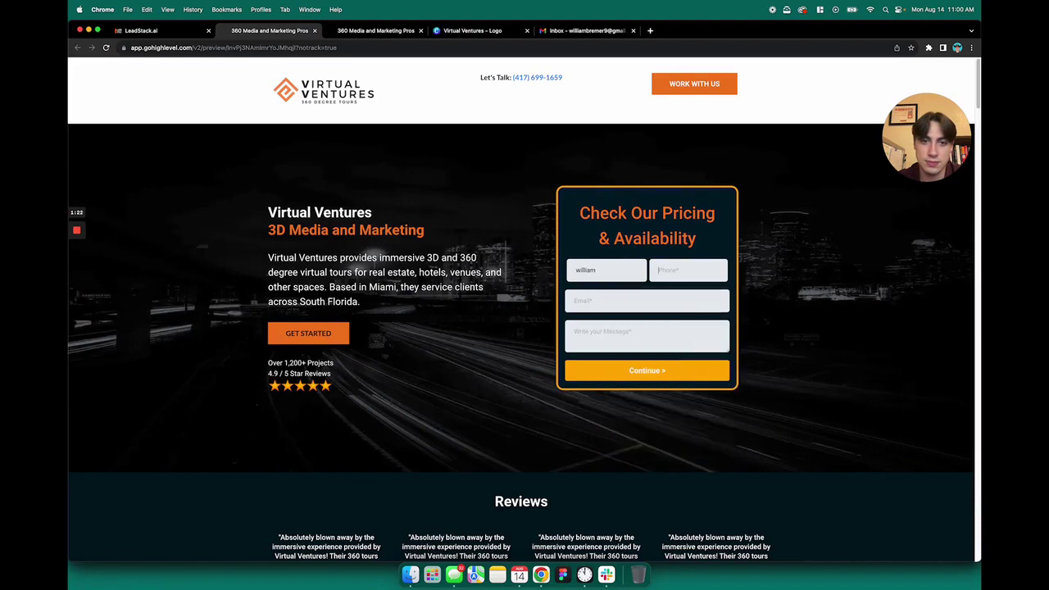
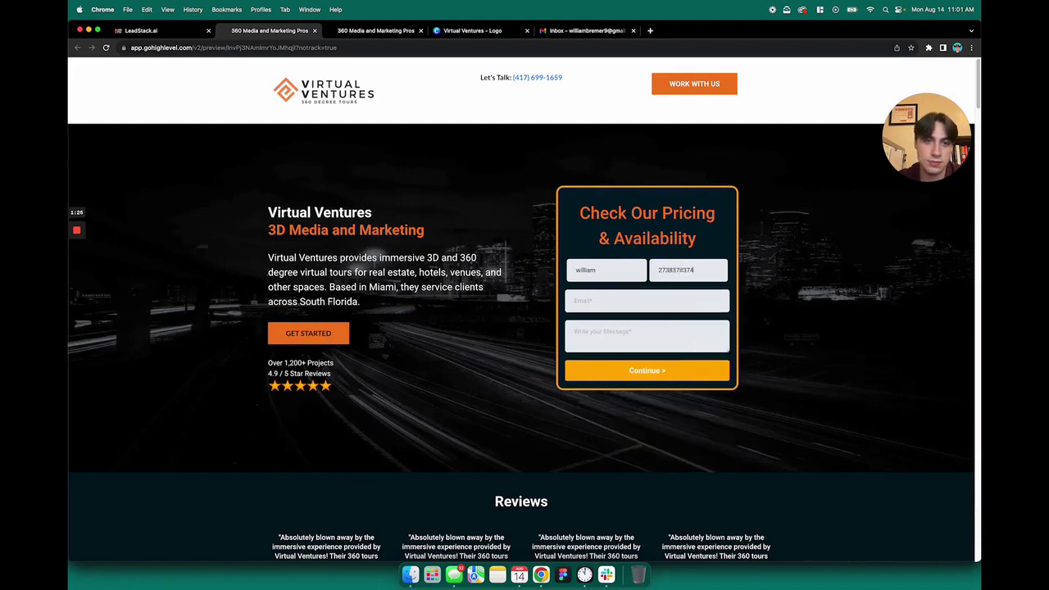
Fill in the test lead's phone number and email address on the previewed form.
{"action": "key", "text": "super+a"}
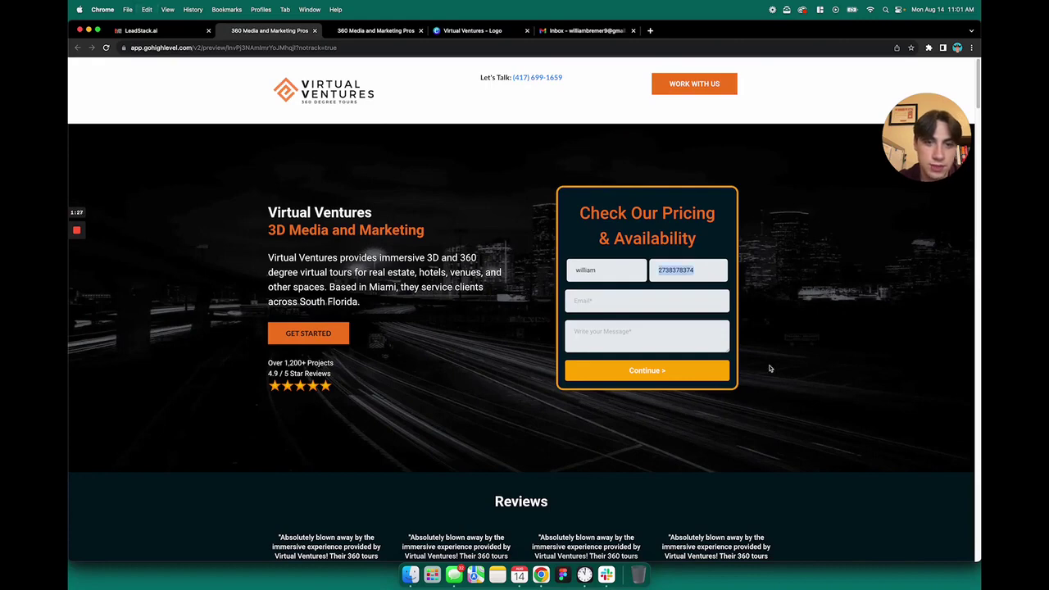
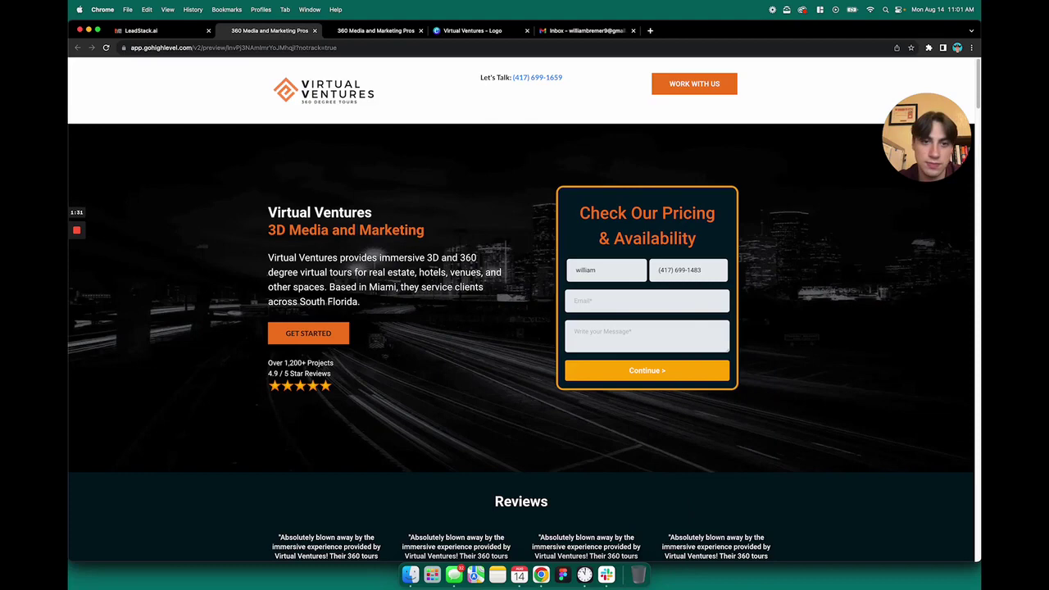
{"action": "left_click", "coordinate": [670, 302]}
{"action": "type", "text": "sampl"}
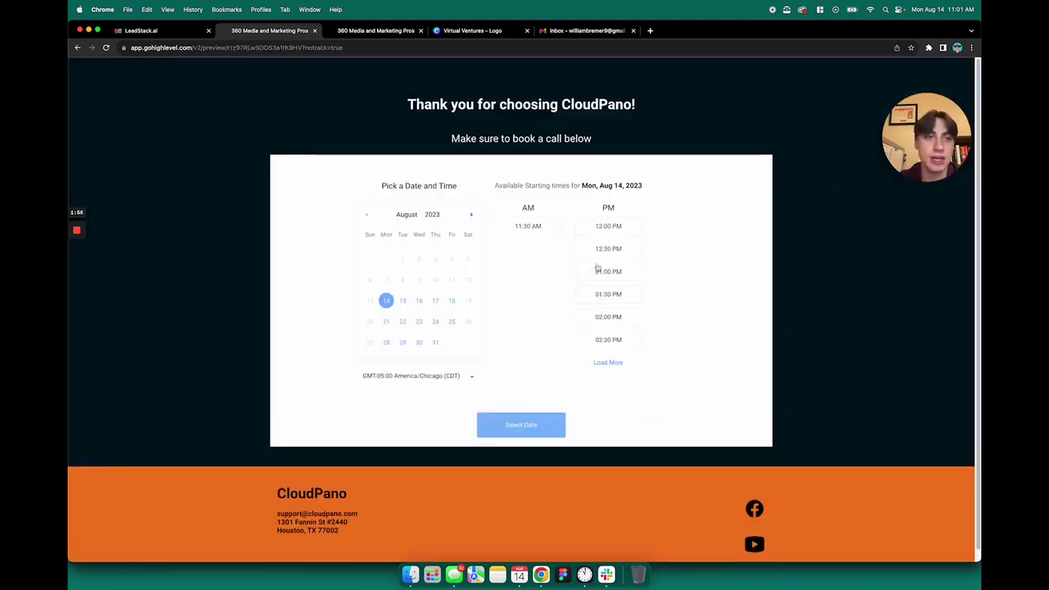
Leave the page builder and thank-you preview and return to the LeadStack account.
{"action": "left_click", "coordinate": [159, 33]}
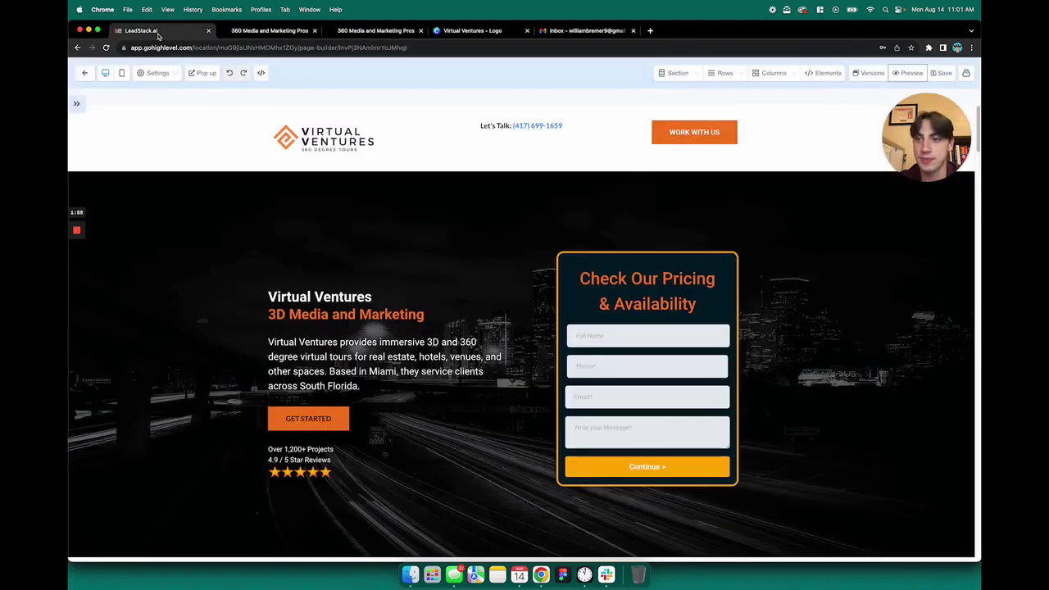
{"action": "left_click", "coordinate": [84, 72]}
{"action": "left_click", "coordinate": [303, 31]}
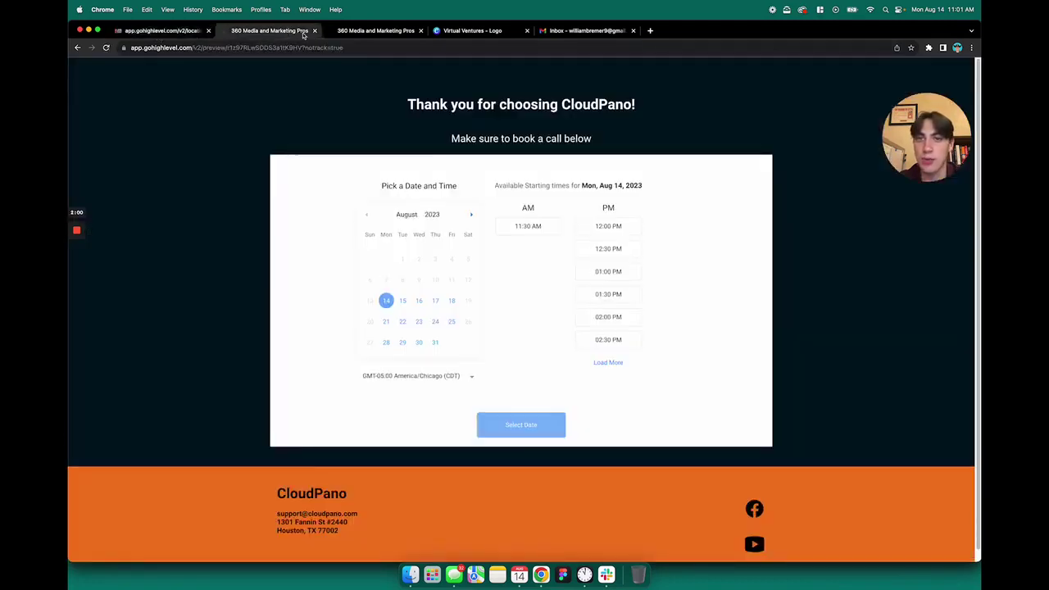
{"action": "left_click", "coordinate": [178, 36]}
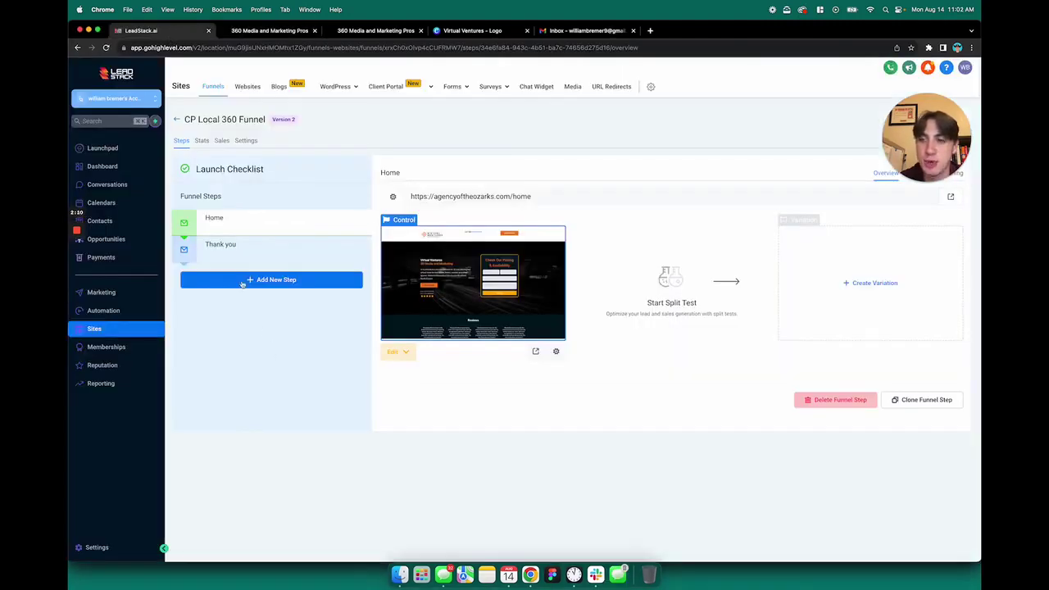
Show the Website/Funnel Leads pipeline on the Opportunities board.
{"action": "left_click", "coordinate": [119, 241]}
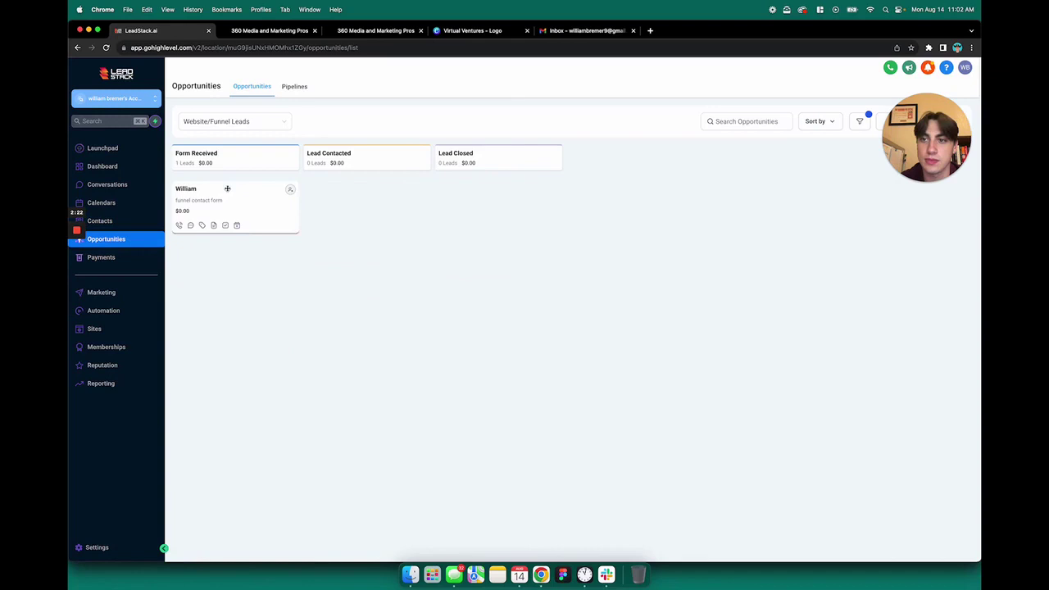
{"action": "left_click", "coordinate": [239, 122]}
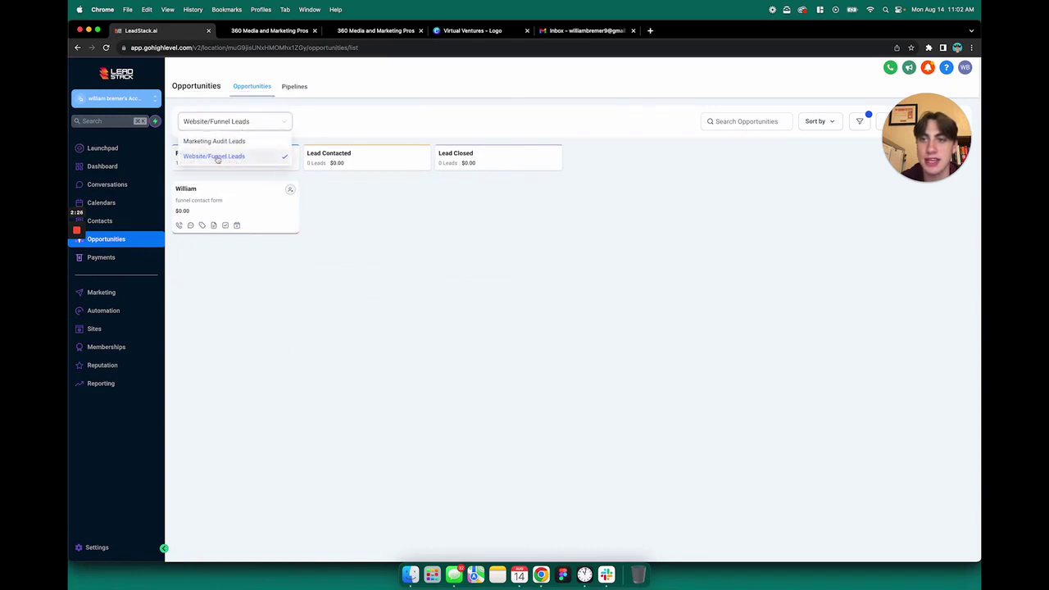
{"action": "left_click", "coordinate": [232, 157]}
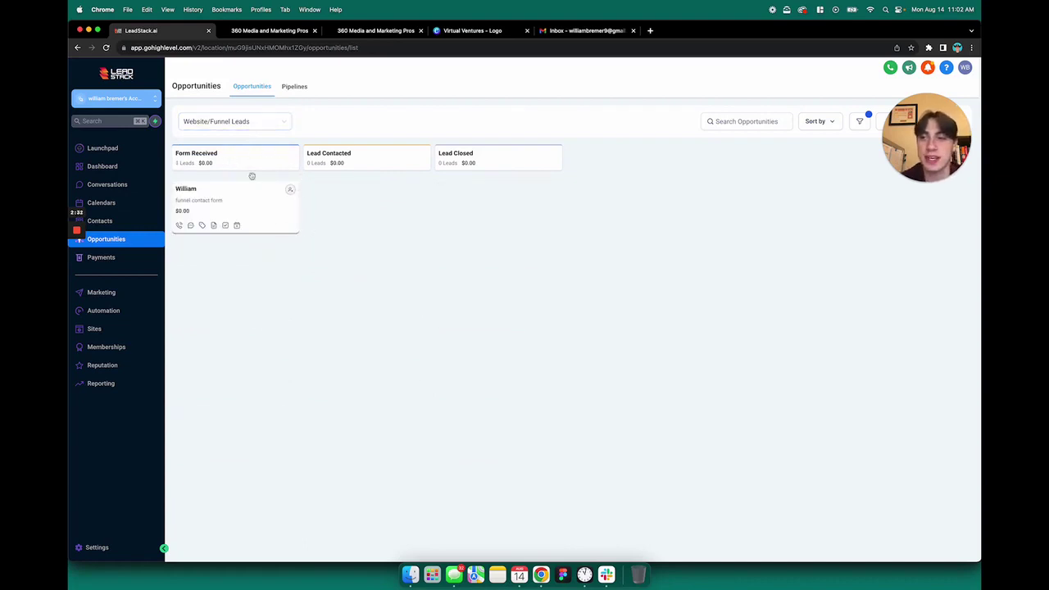
{"action": "left_click", "coordinate": [186, 189]}
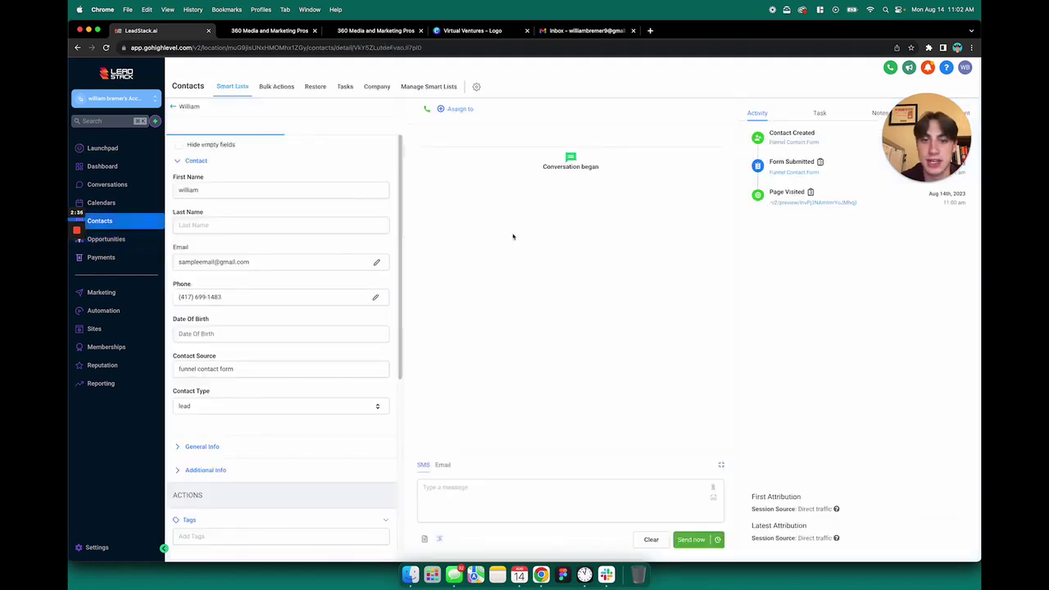
{"action": "scroll", "coordinate": [272, 300], "scroll_direction": "down", "scroll_amount": 3}
{"action": "scroll", "coordinate": [265, 300], "scroll_direction": "up", "scroll_amount": 3}
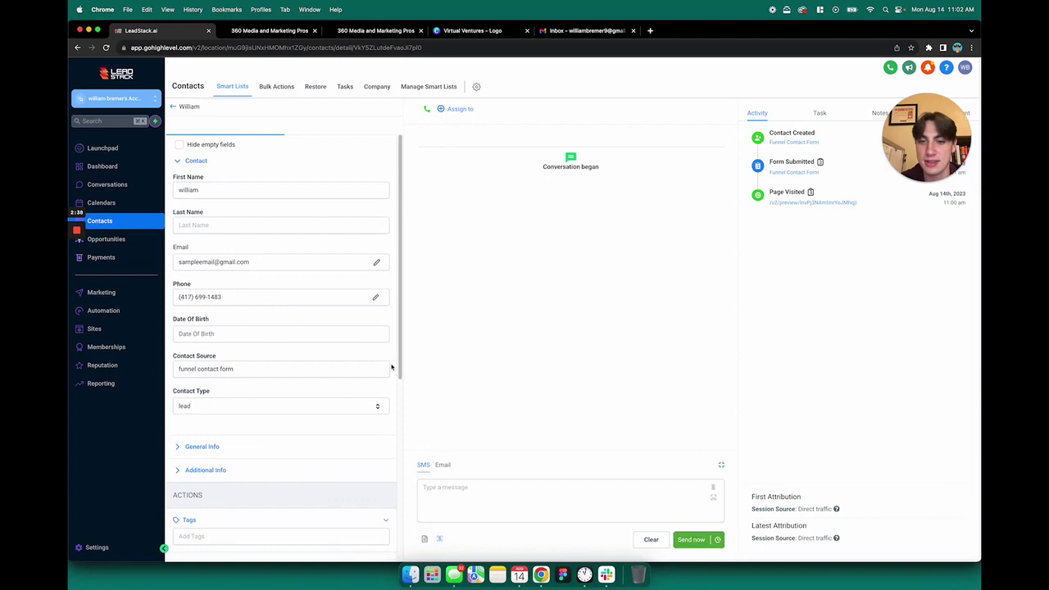
{"action": "left_click", "coordinate": [526, 512]}
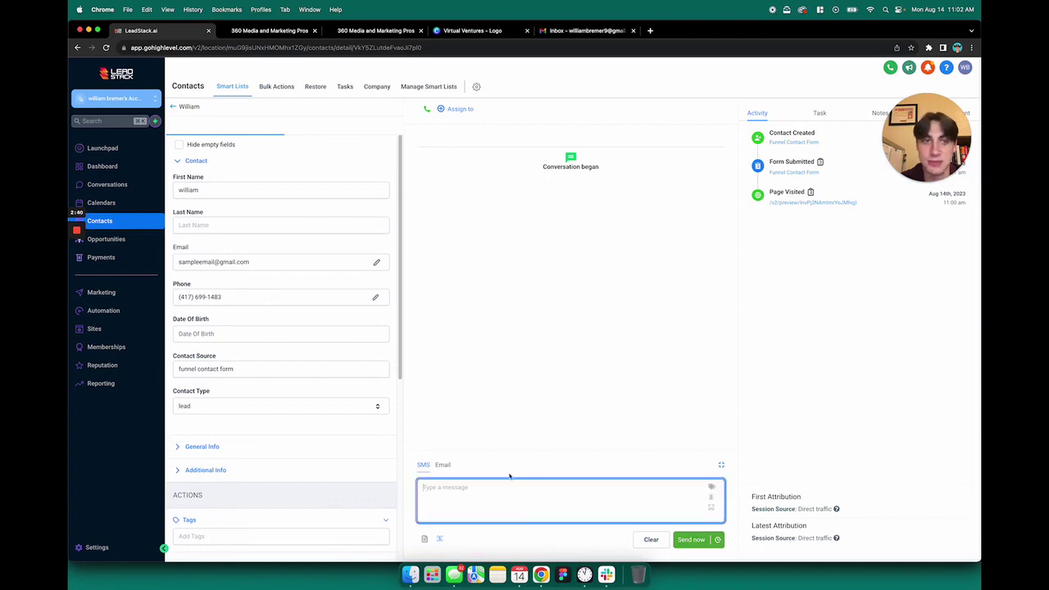
{"action": "left_click", "coordinate": [444, 466]}
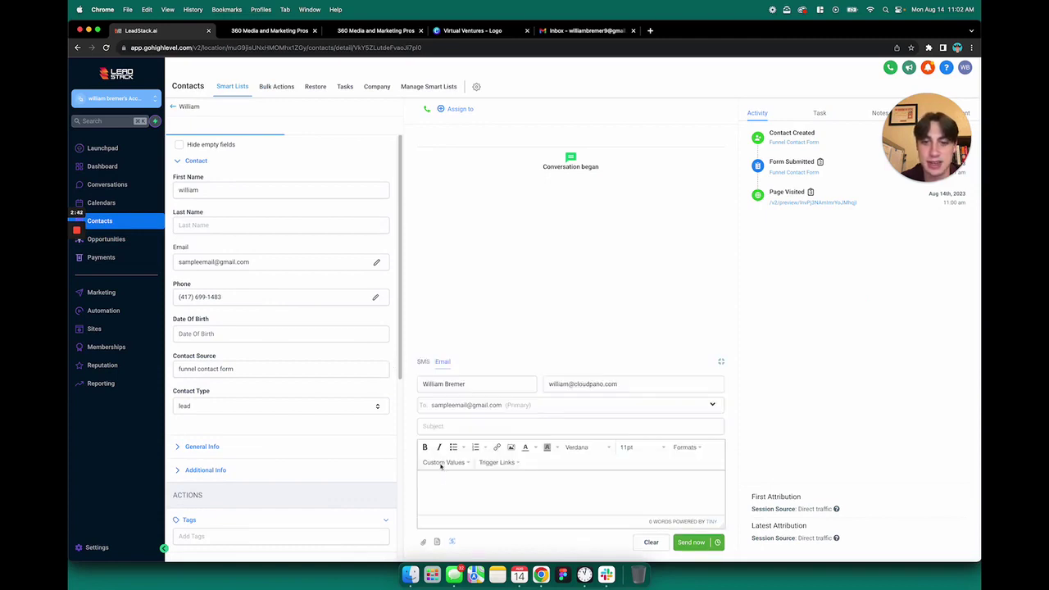
{"action": "left_click", "coordinate": [426, 365]}
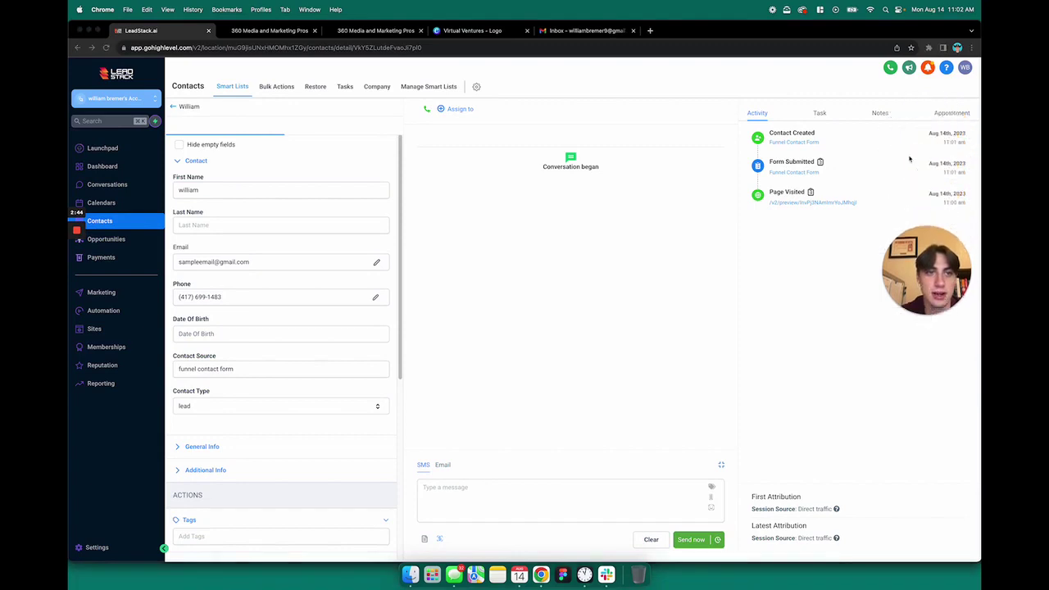
{"action": "left_click", "coordinate": [820, 112]}
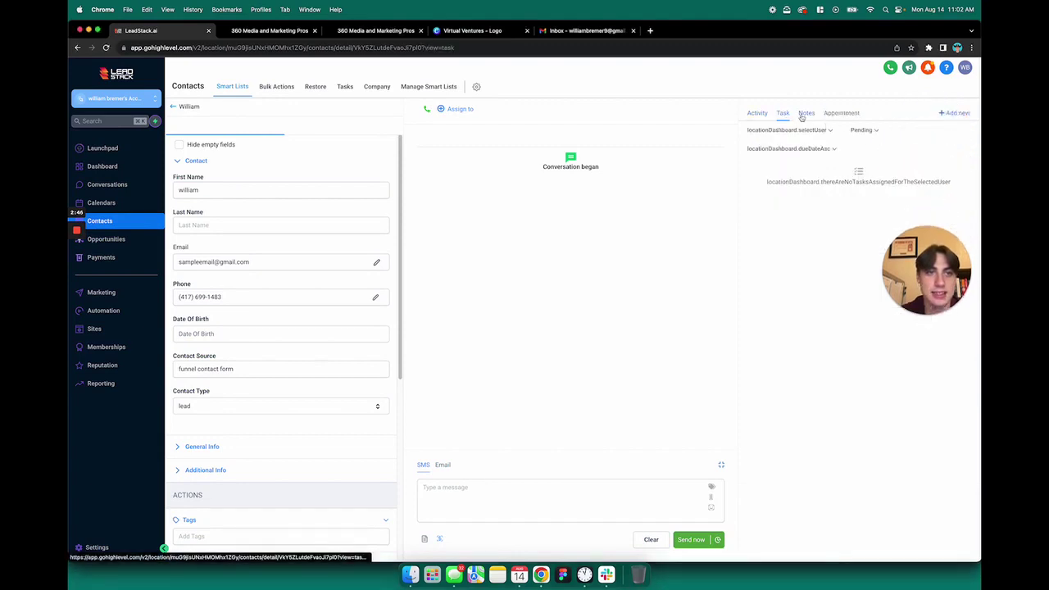
{"action": "left_click", "coordinate": [838, 113]}
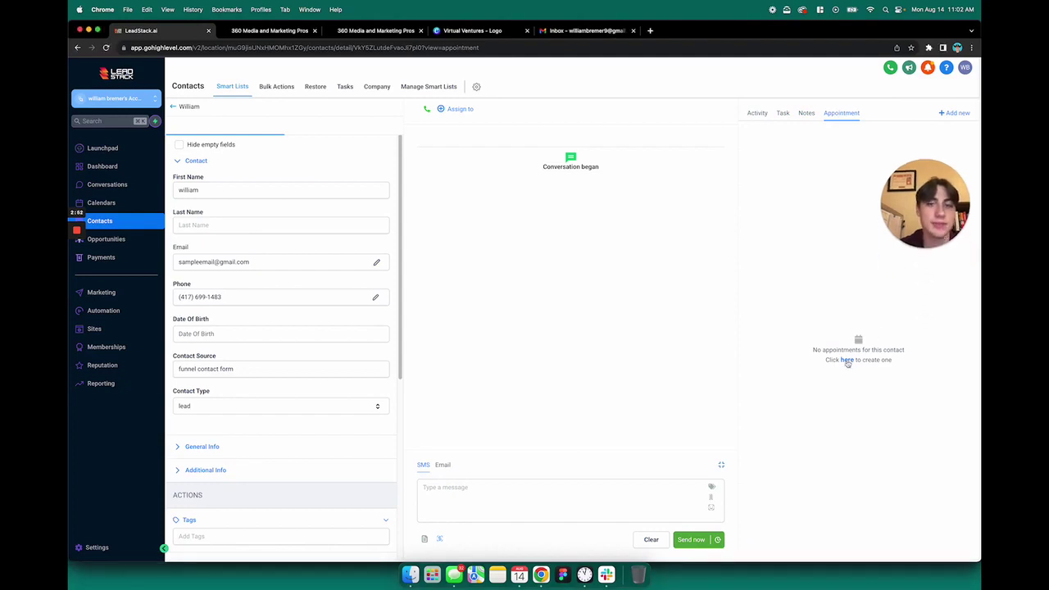
{"action": "left_click", "coordinate": [758, 113]}
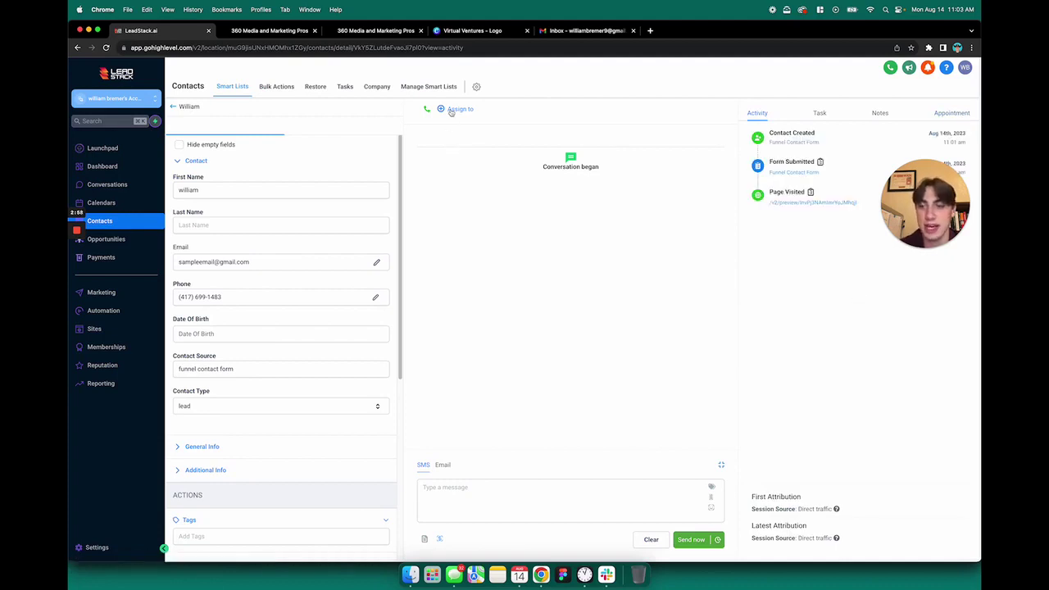
{"action": "scroll", "coordinate": [300, 422], "scroll_direction": "down", "scroll_amount": 8}
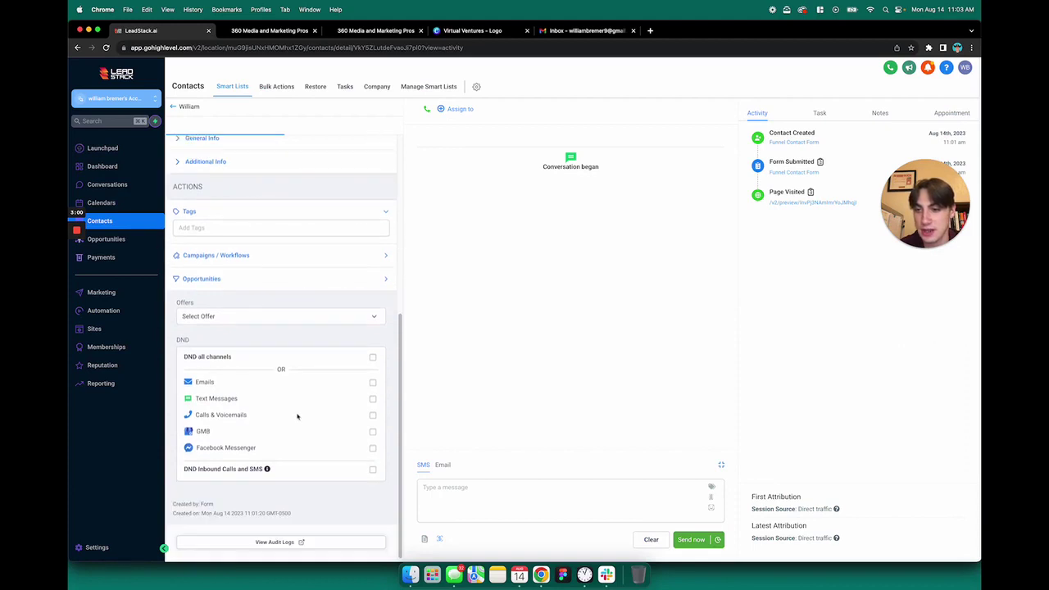
{"action": "scroll", "coordinate": [287, 402], "scroll_direction": "up", "scroll_amount": 8}
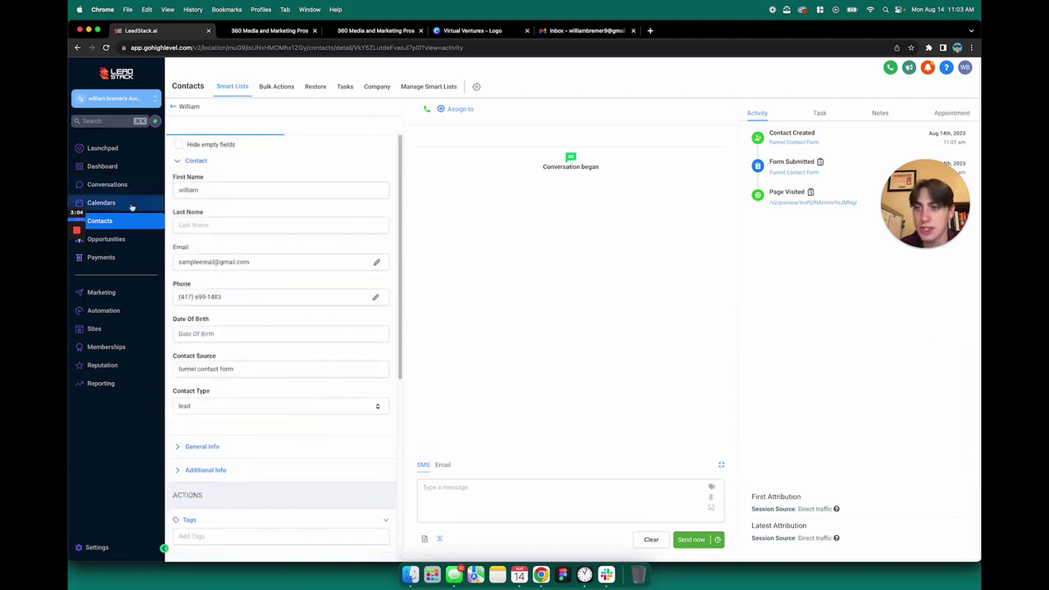
Check Opportunities, Contacts, Workflows and Funnels, then open the Forms Builder list.
{"action": "left_click", "coordinate": [122, 239]}
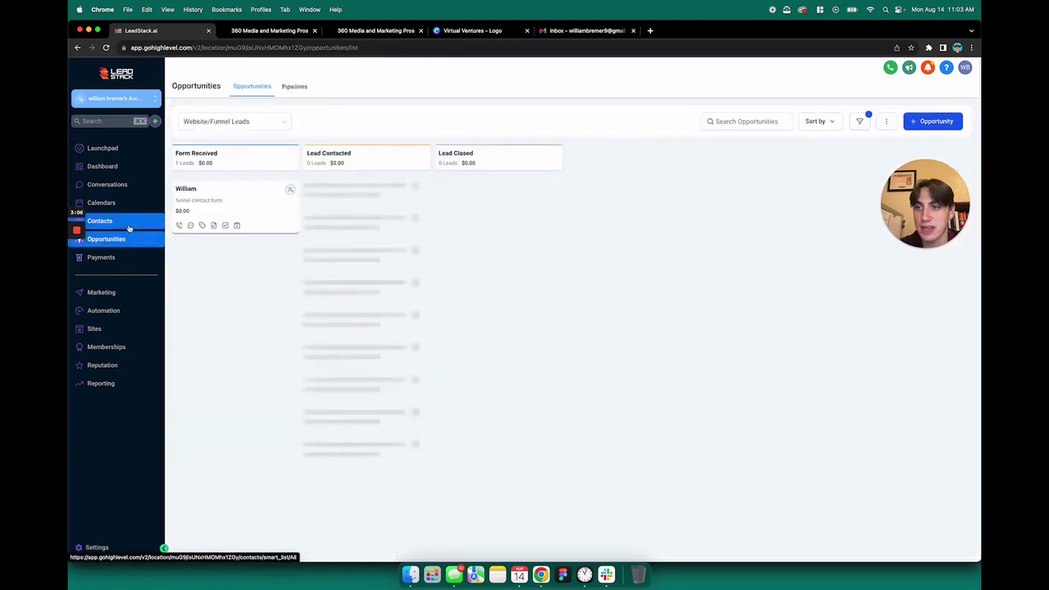
{"action": "left_click", "coordinate": [99, 221]}
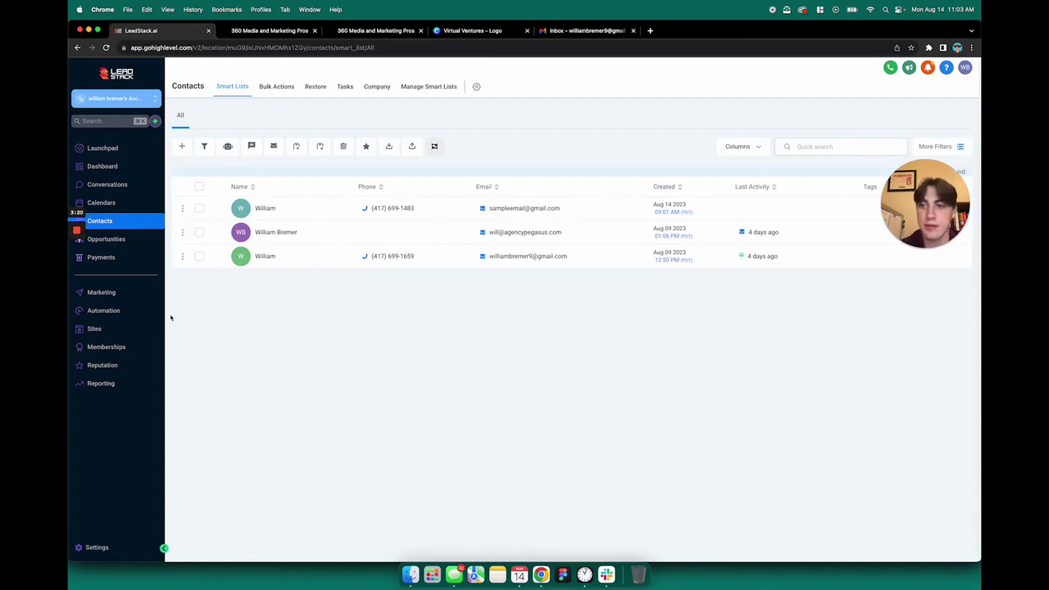
{"action": "left_click", "coordinate": [107, 311]}
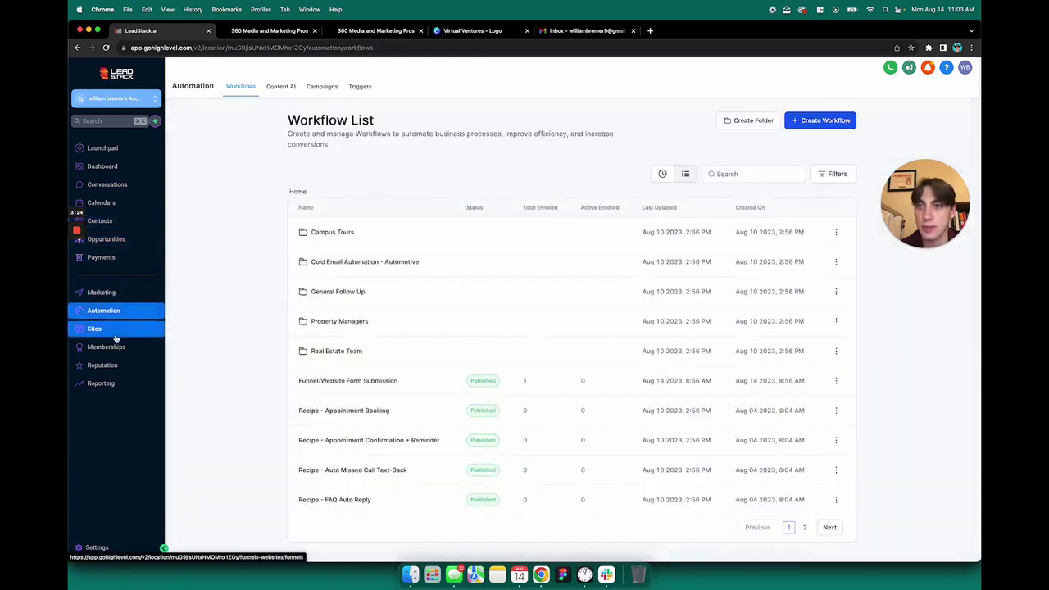
{"action": "left_click", "coordinate": [116, 332]}
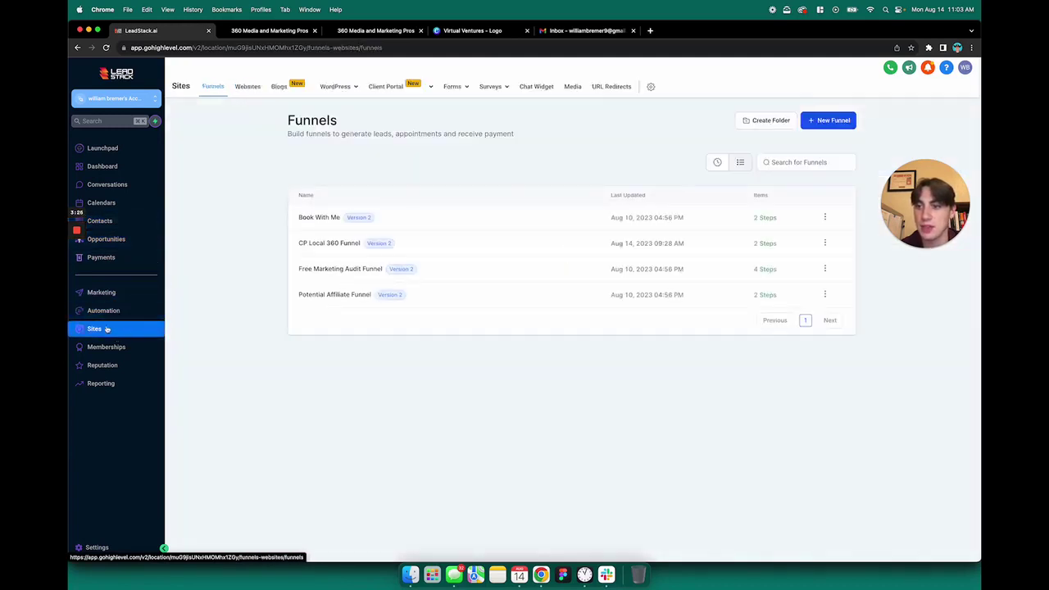
{"action": "mouse_move", "coordinate": [461, 88]}
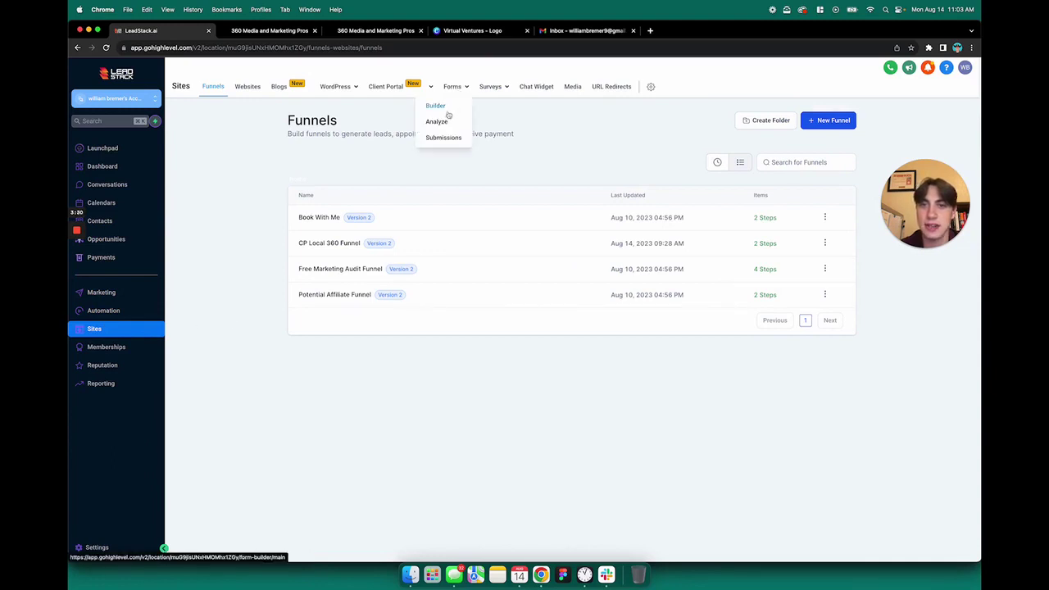
{"action": "left_click", "coordinate": [437, 106]}
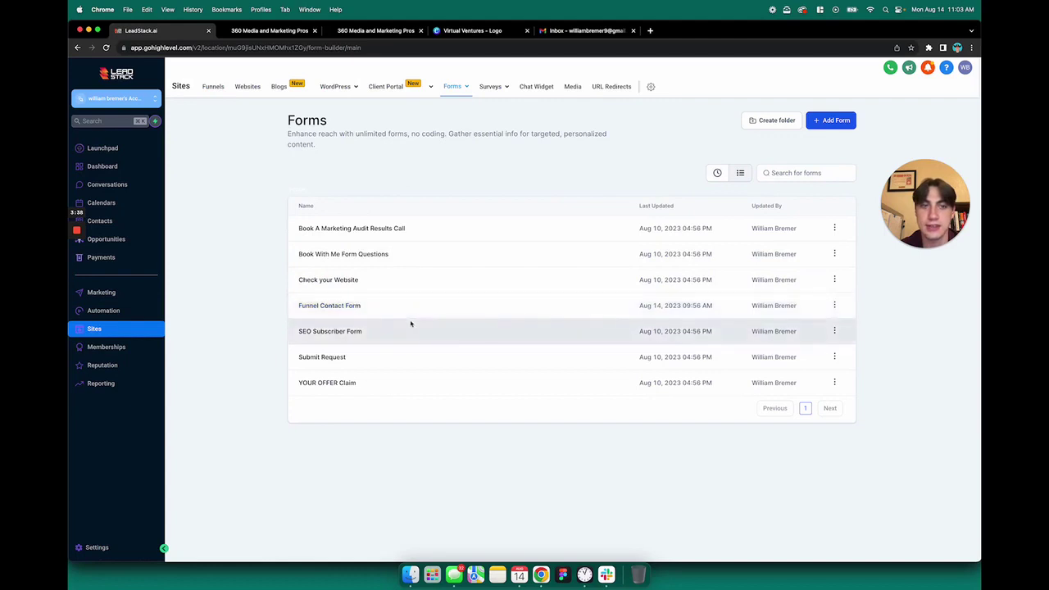
Open the Funnel Contact Form and inspect its heading, Phone and Full Name field settings.
{"action": "left_click", "coordinate": [640, 303]}
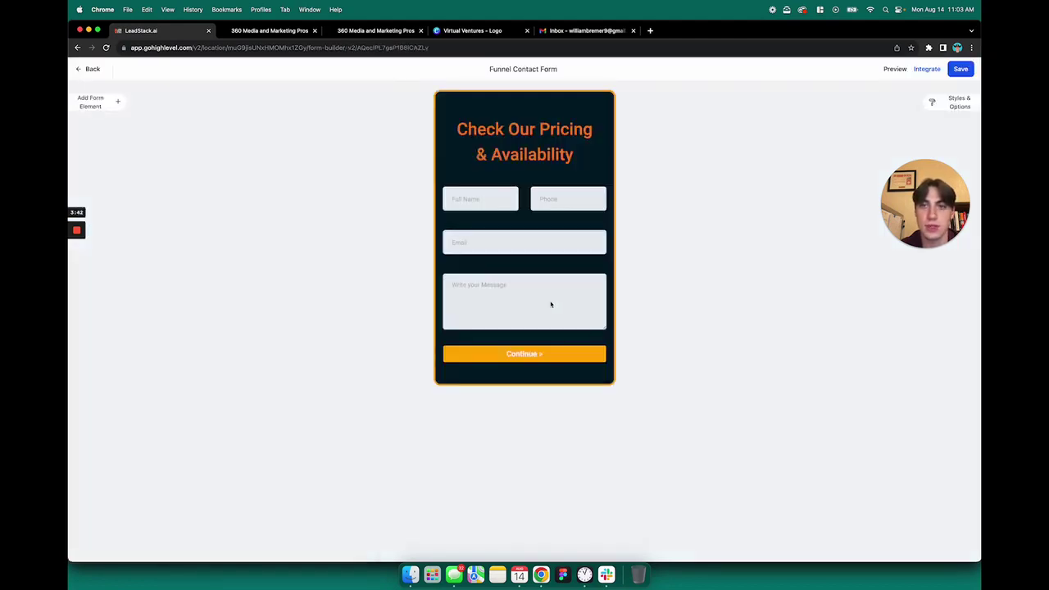
{"action": "left_click", "coordinate": [541, 143]}
{"action": "left_click_drag", "start_coordinate": [918, 201], "coordinate": [715, 332]}
{"action": "left_click", "coordinate": [949, 145]}
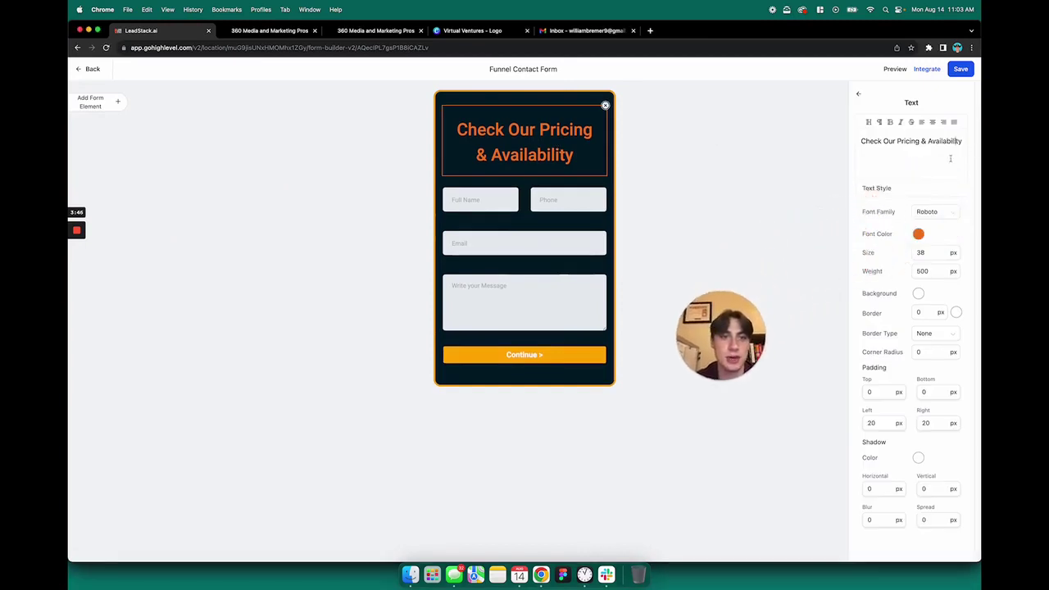
{"action": "left_click", "coordinate": [537, 205]}
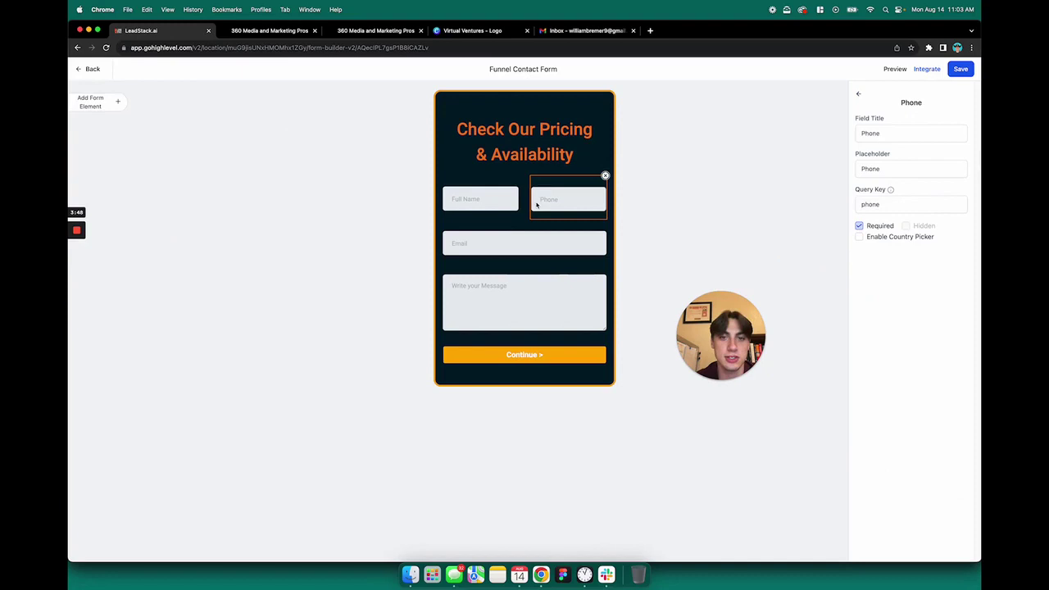
{"action": "left_click", "coordinate": [481, 206]}
{"action": "left_click", "coordinate": [562, 208]}
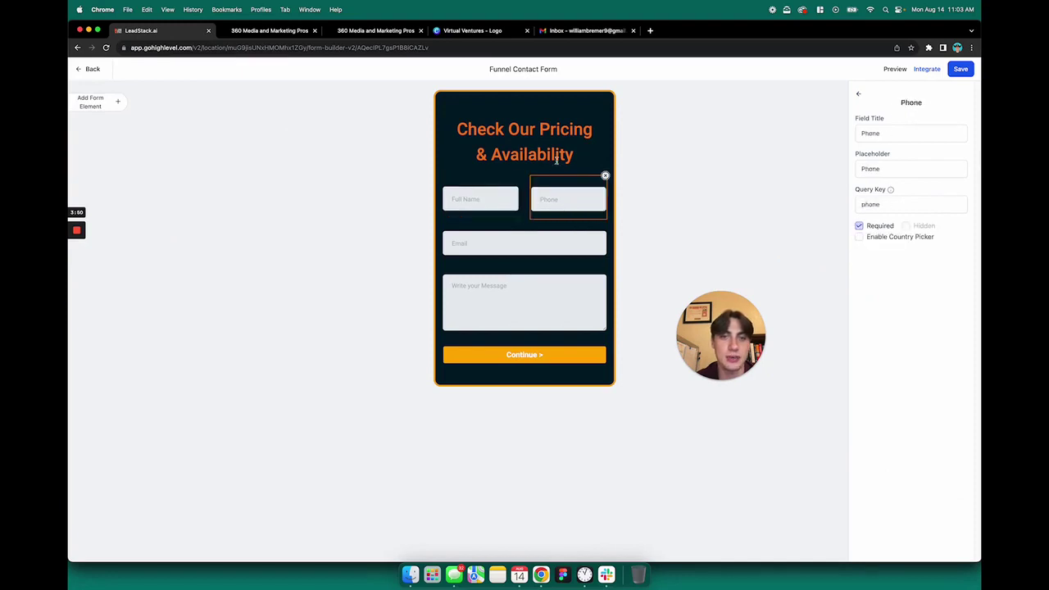
Review the form's Styles & Options and available form elements, then close both panels.
{"action": "left_click", "coordinate": [860, 96]}
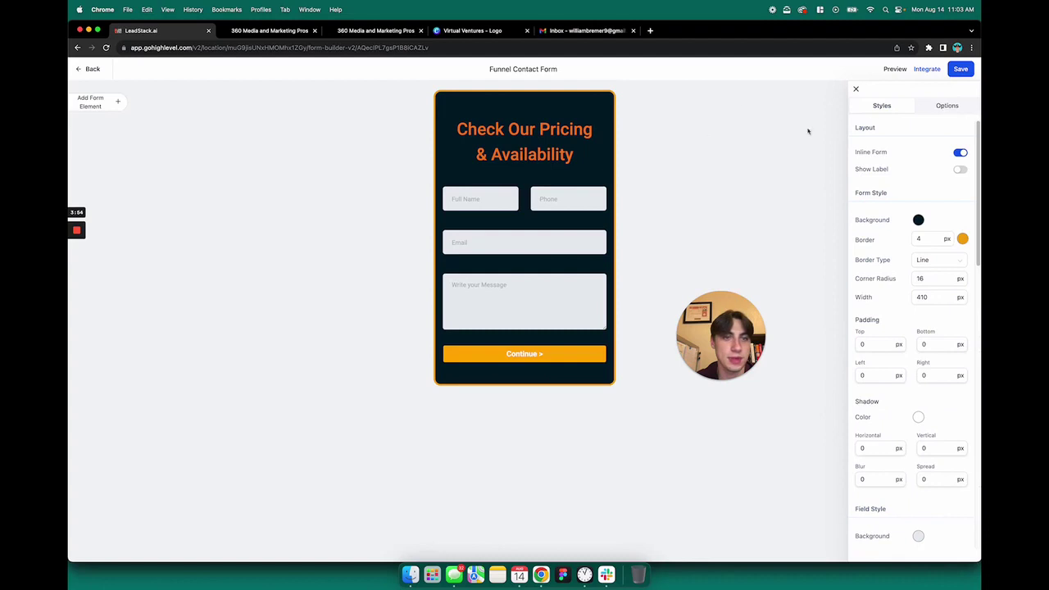
{"action": "left_click", "coordinate": [108, 107]}
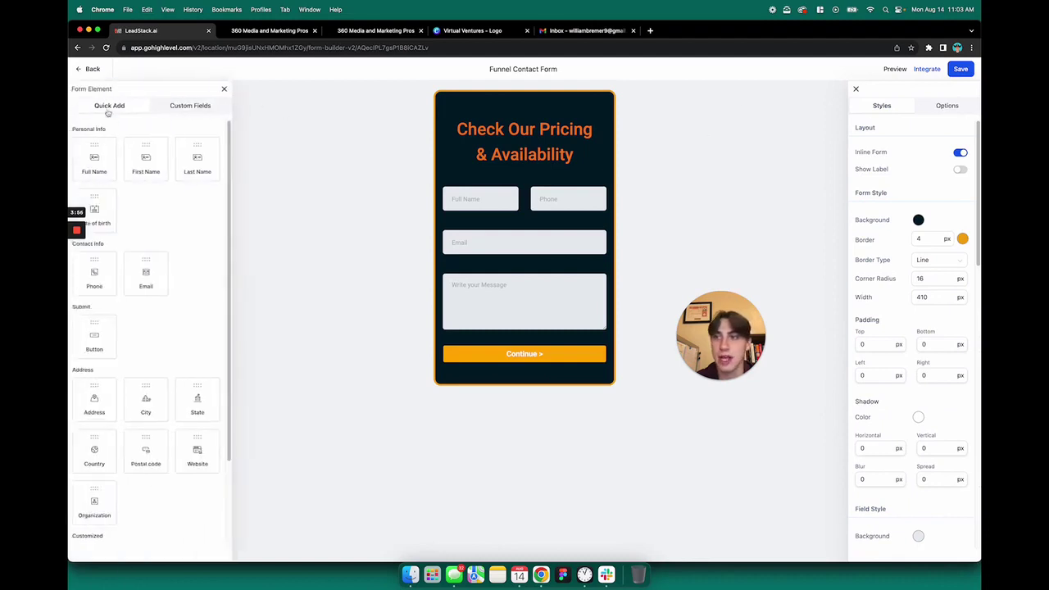
{"action": "scroll", "coordinate": [93, 363], "scroll_direction": "down", "scroll_amount": 5}
{"action": "scroll", "coordinate": [147, 217], "scroll_direction": "up", "scroll_amount": 5}
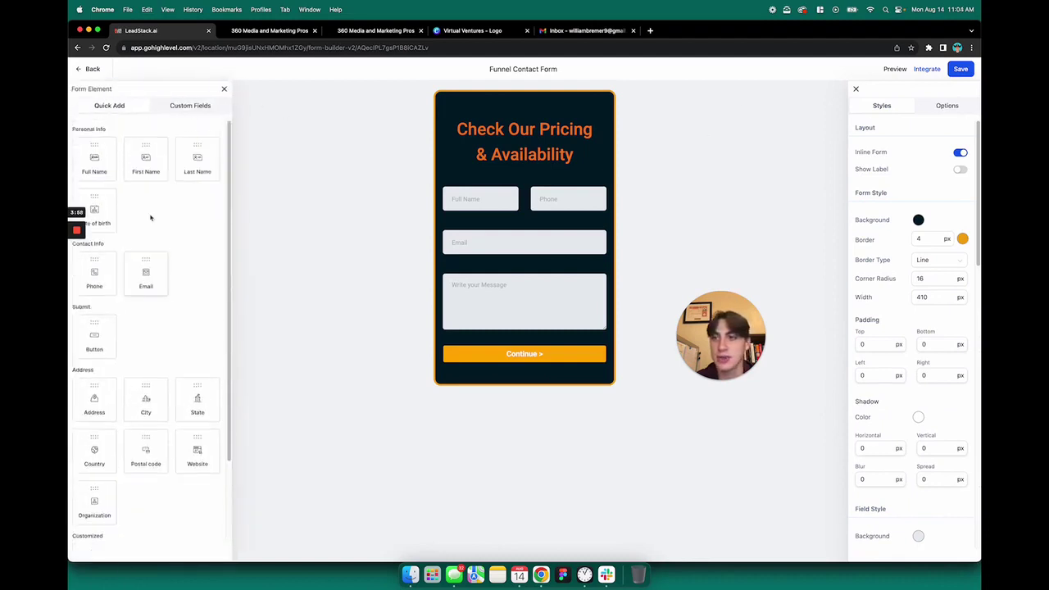
{"action": "left_click", "coordinate": [225, 89]}
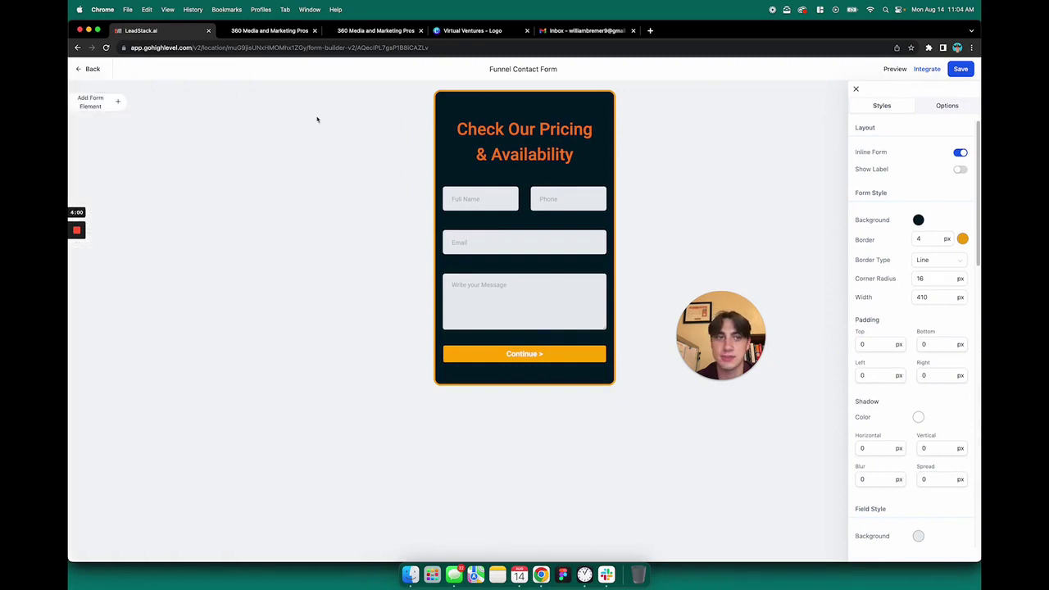
{"action": "left_click", "coordinate": [855, 87]}
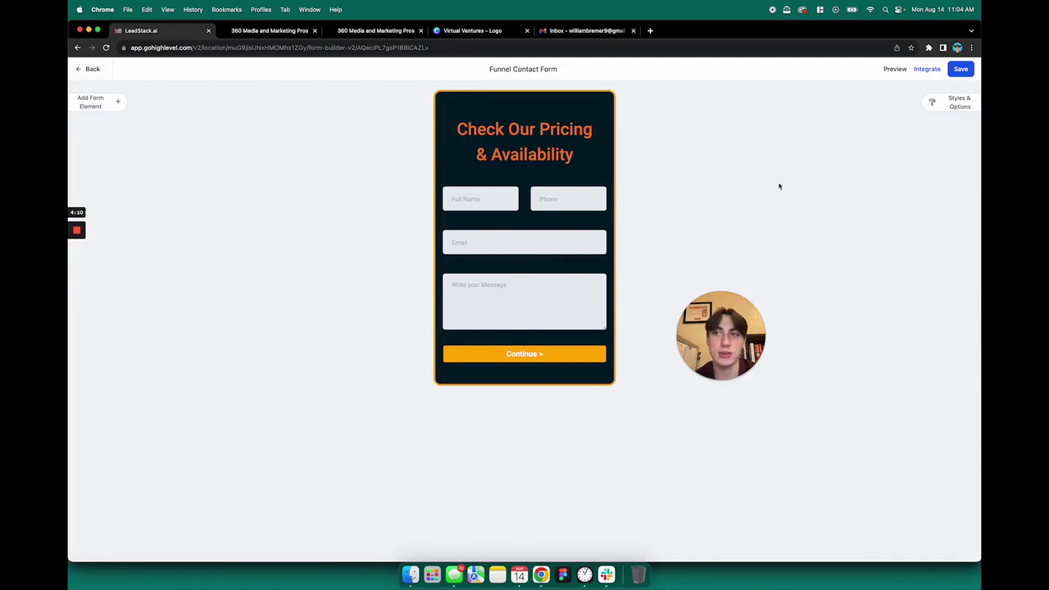
Return to the forms list and open the Automation workflows list.
{"action": "left_click", "coordinate": [88, 70]}
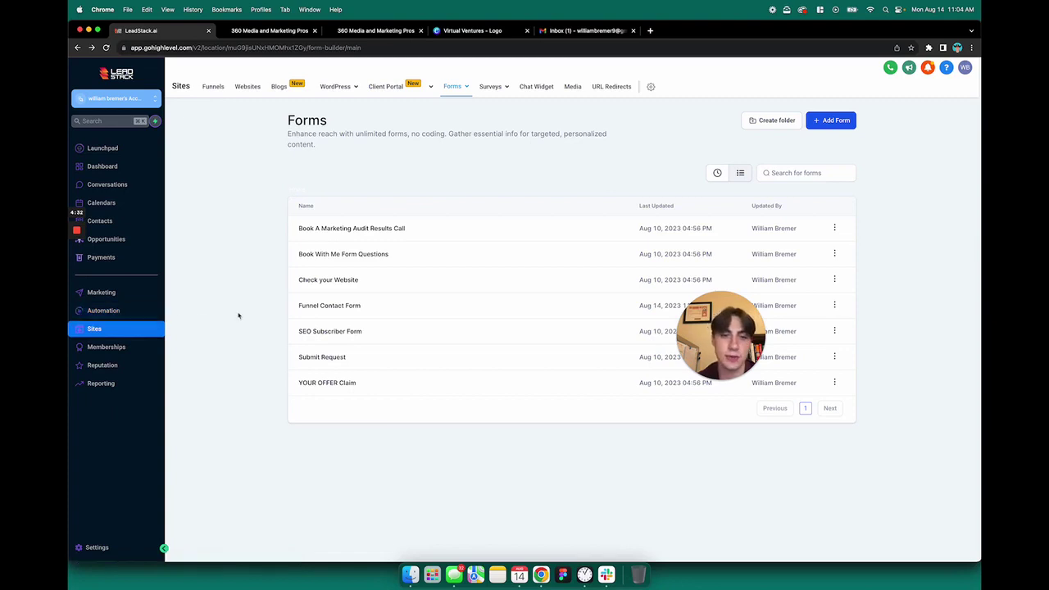
{"action": "left_click", "coordinate": [123, 313]}
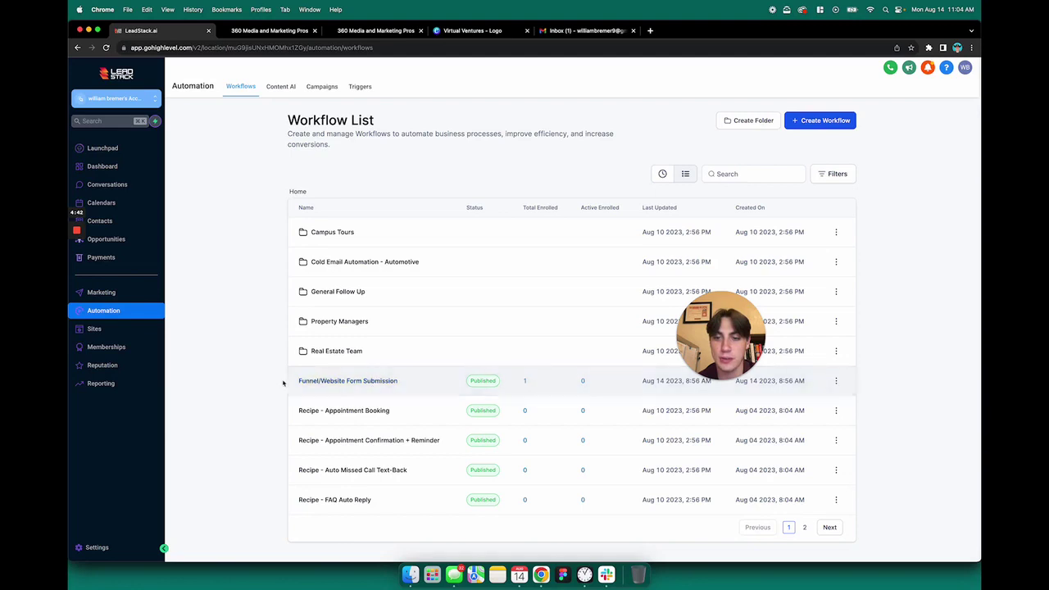
Open the Funnel/Website Form Submission workflow and review its Funnel Contact Form trigger filter.
{"action": "left_click", "coordinate": [363, 382]}
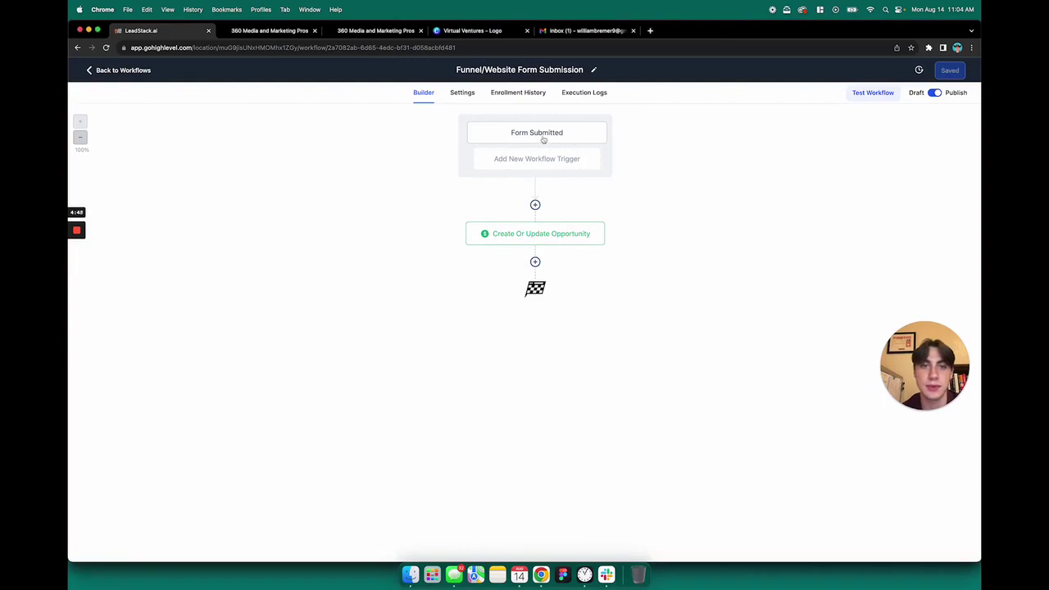
{"action": "left_click_drag", "start_coordinate": [936, 370], "coordinate": [177, 116]}
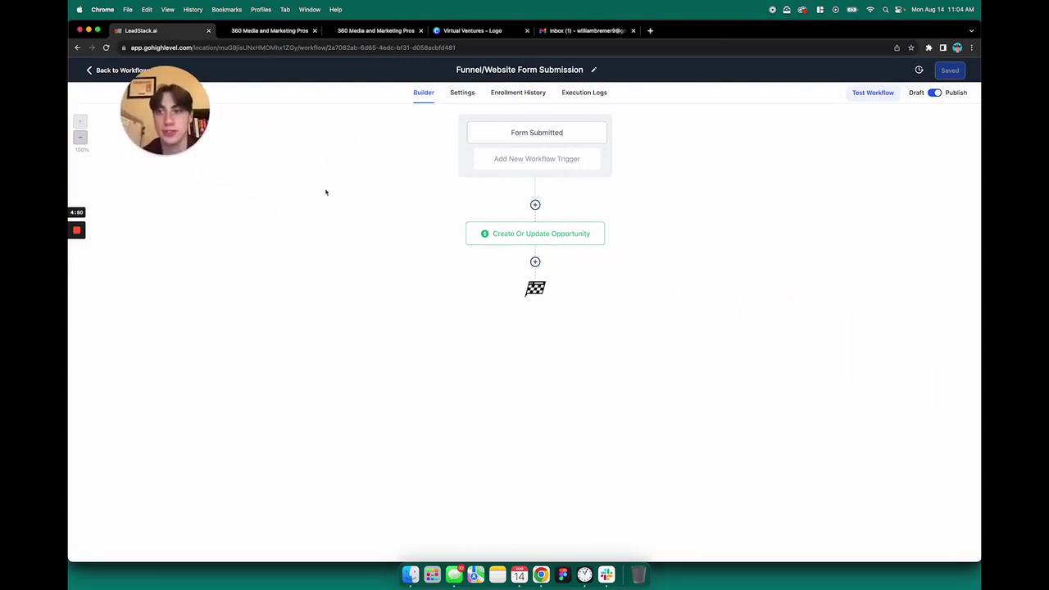
{"action": "left_click", "coordinate": [546, 136]}
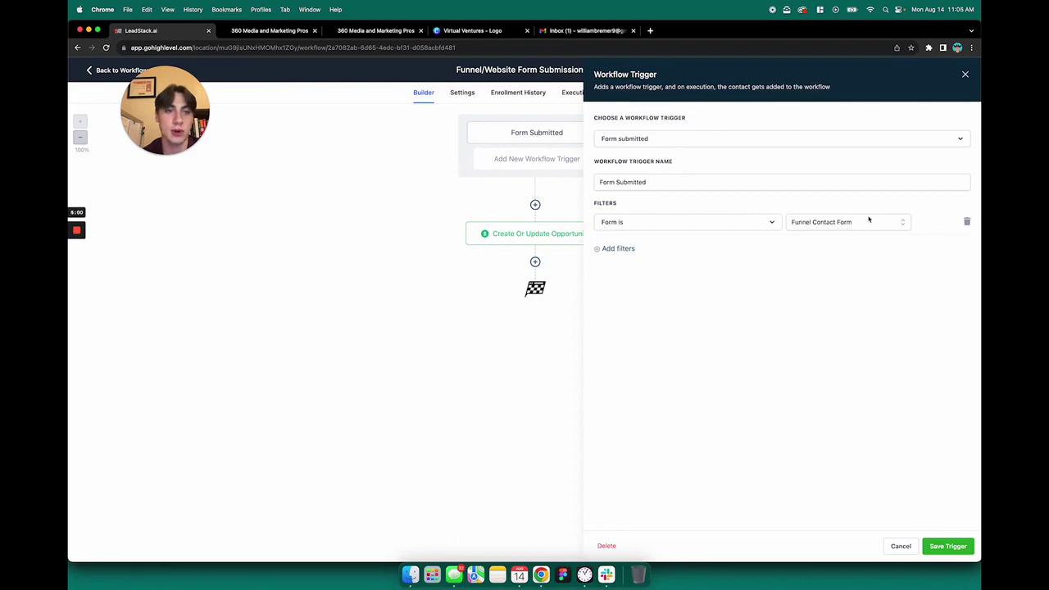
{"action": "left_click", "coordinate": [964, 75]}
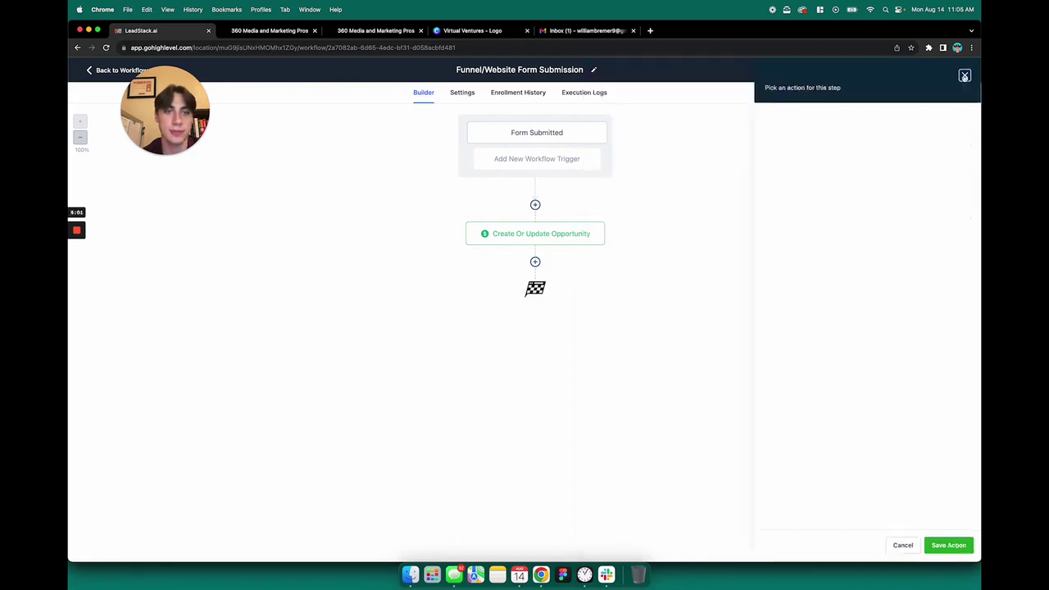
Keep the opportunity action's pipeline as Website/Funnel Leads and stage as Form Received.
{"action": "left_click", "coordinate": [534, 238]}
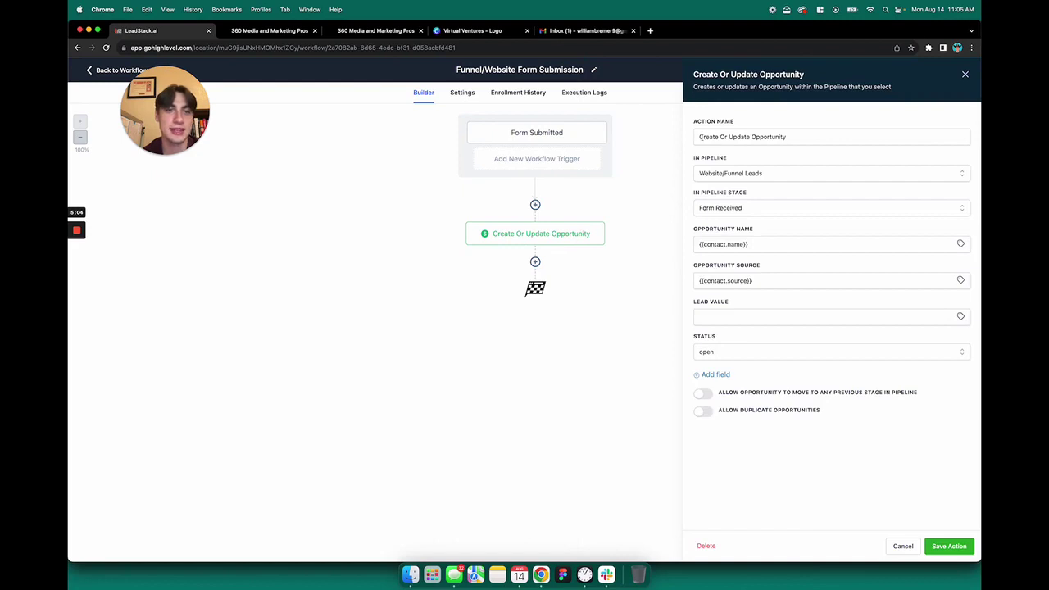
{"action": "left_click_drag", "start_coordinate": [701, 137], "coordinate": [787, 137]}
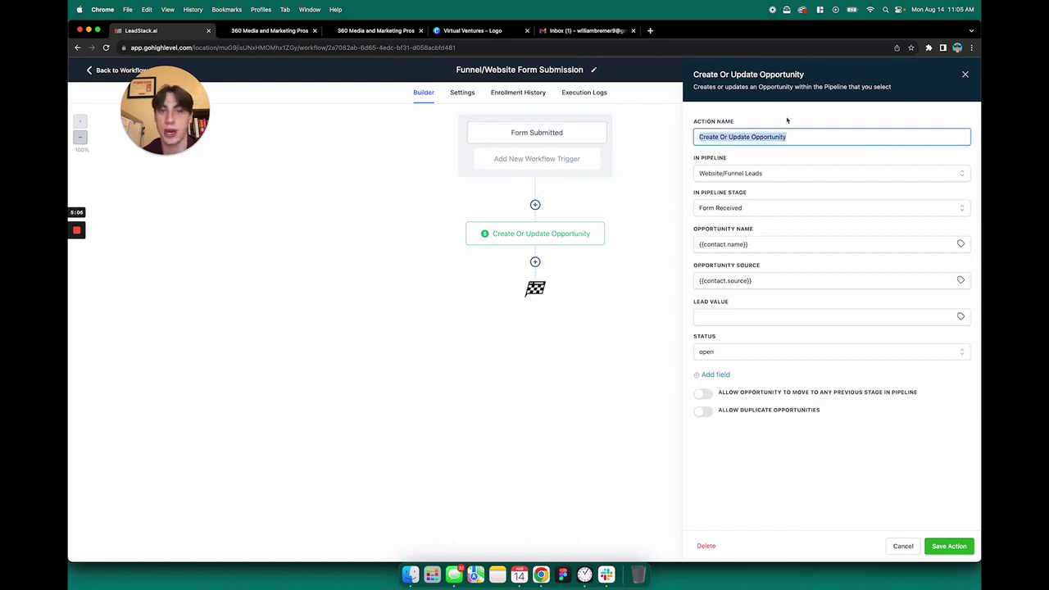
{"action": "left_click", "coordinate": [787, 120]}
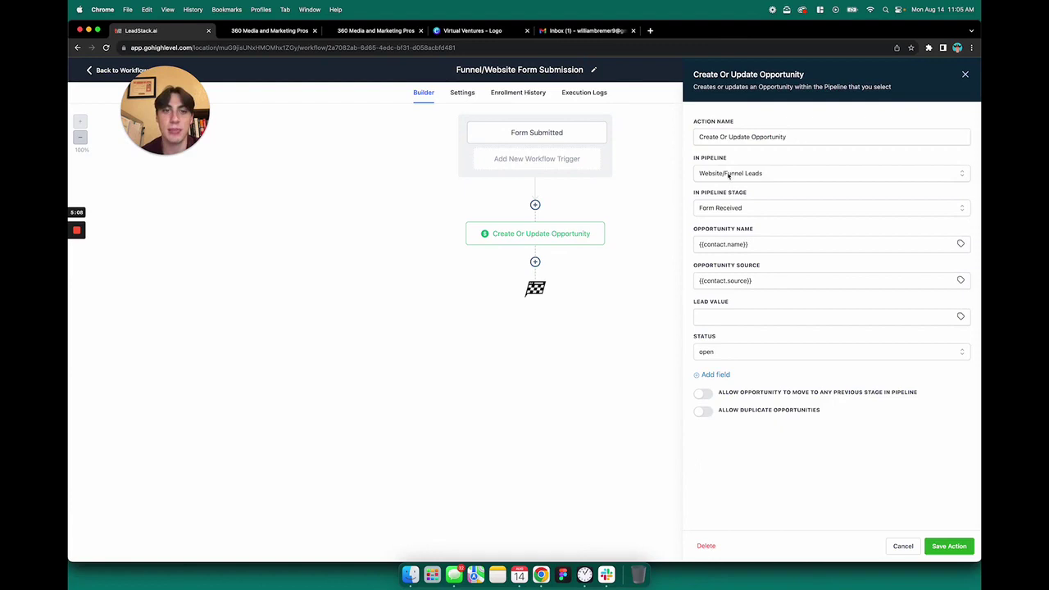
{"action": "left_click", "coordinate": [749, 175]}
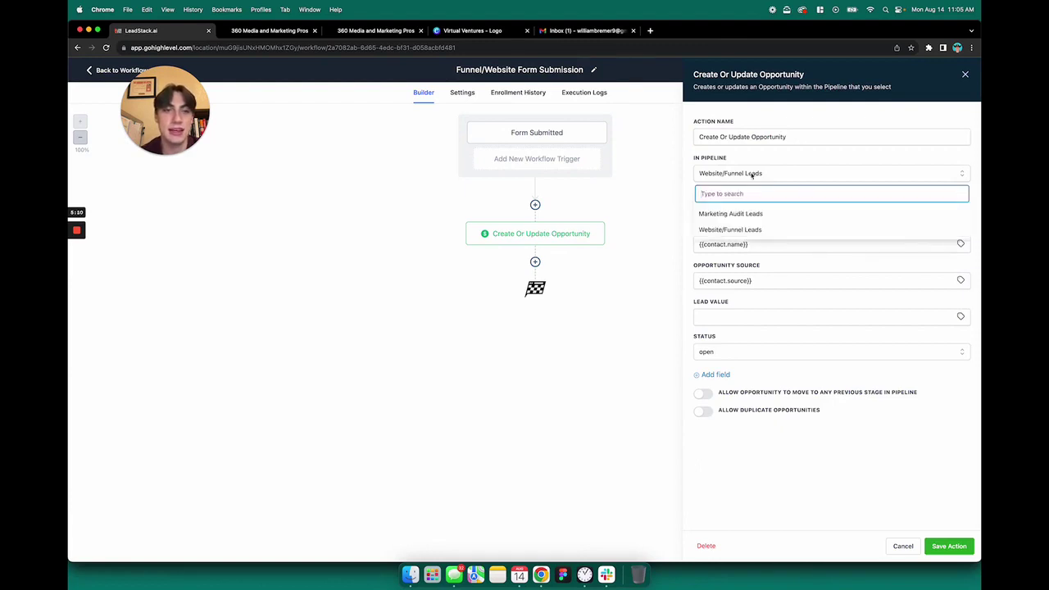
{"action": "left_click", "coordinate": [748, 176]}
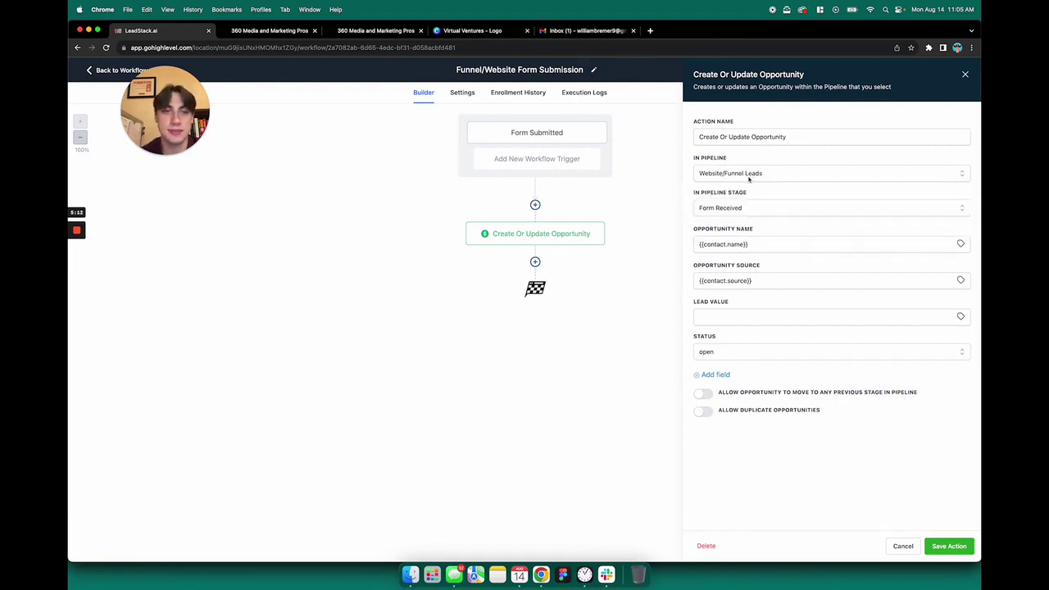
{"action": "left_click", "coordinate": [742, 209]}
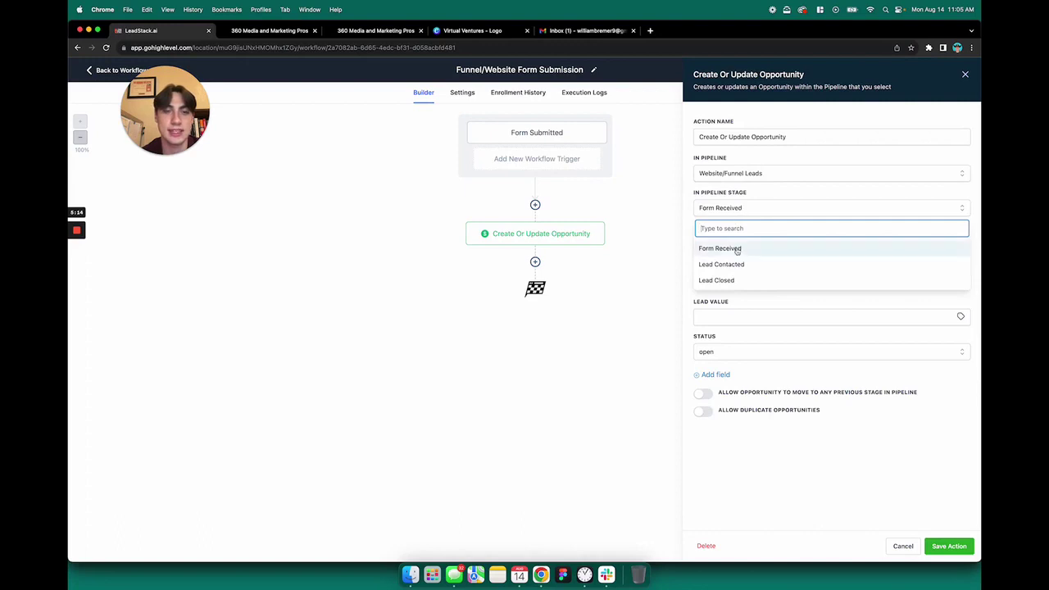
{"action": "left_click", "coordinate": [748, 204]}
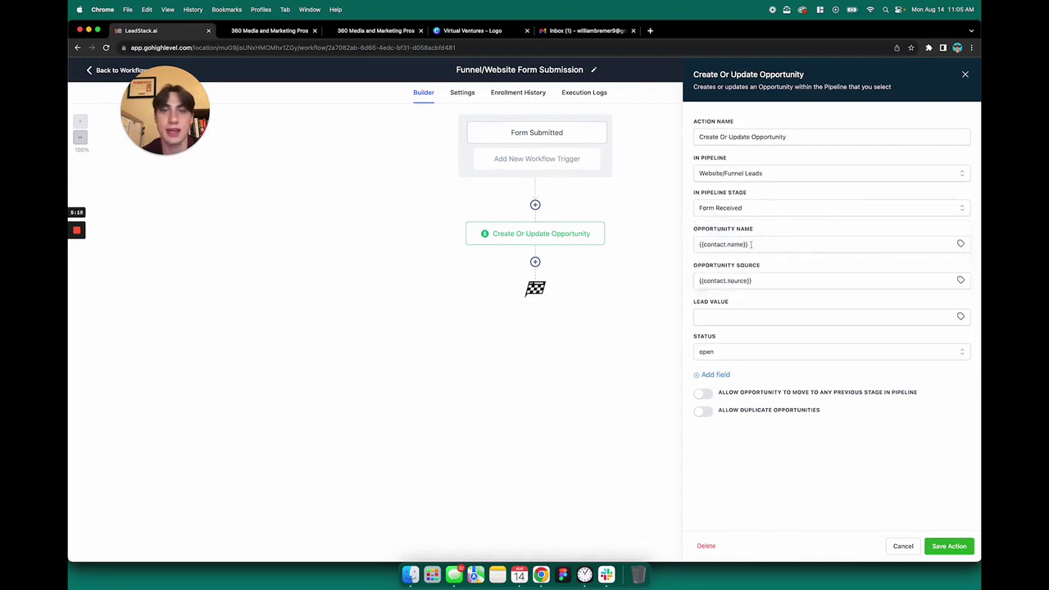
Review the opportunity name and source values, then save the action and the workflow.
{"action": "left_click_drag", "start_coordinate": [768, 244], "coordinate": [695, 244]}
{"action": "left_click_drag", "start_coordinate": [759, 281], "coordinate": [686, 285]}
{"action": "left_click", "coordinate": [767, 267]}
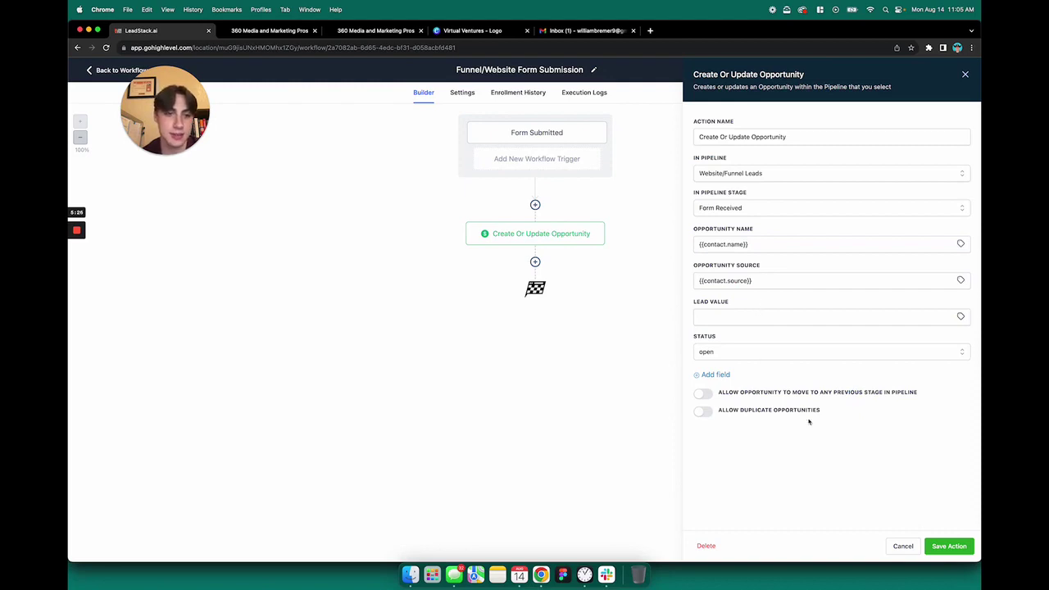
{"action": "left_click", "coordinate": [951, 547]}
{"action": "left_click", "coordinate": [951, 70]}
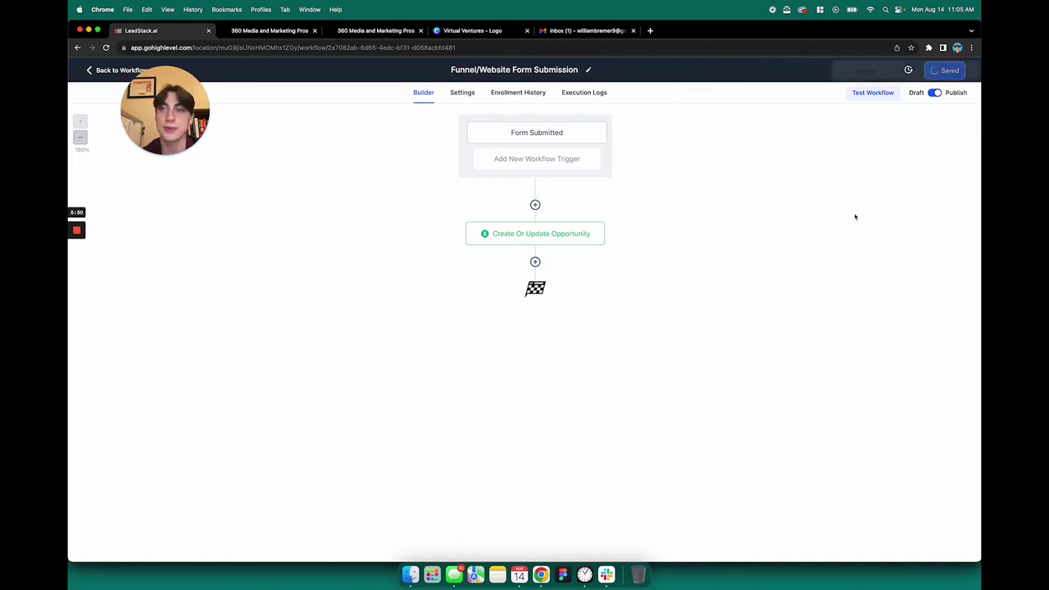
{"action": "left_click_drag", "start_coordinate": [180, 105], "coordinate": [221, 160]}
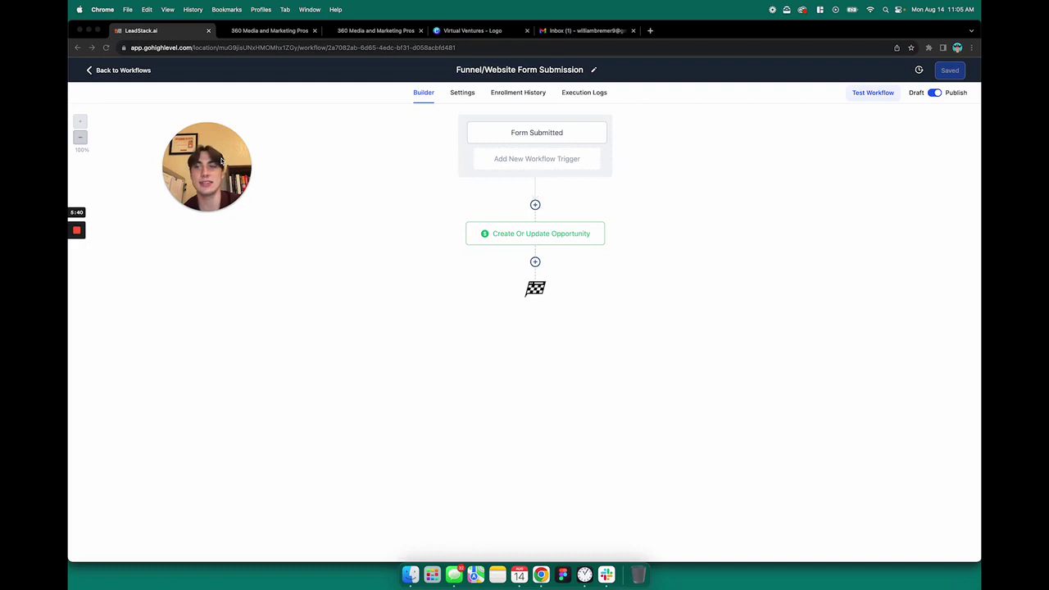
Return to the workflow list, then go through Business Profile settings to the Email Services page.
{"action": "left_click", "coordinate": [123, 70]}
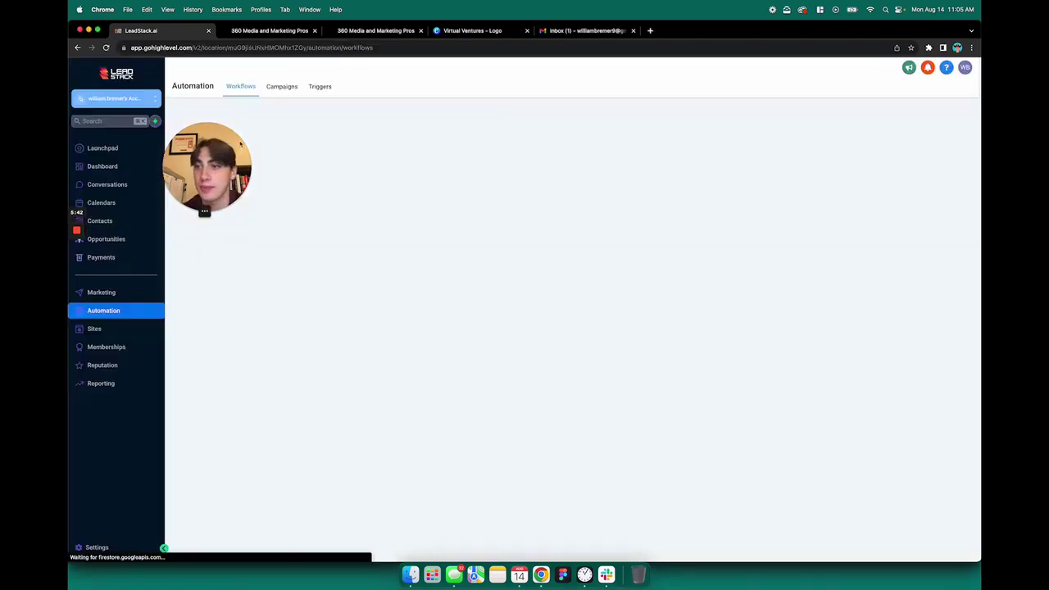
{"action": "left_click_drag", "start_coordinate": [195, 162], "coordinate": [865, 221]}
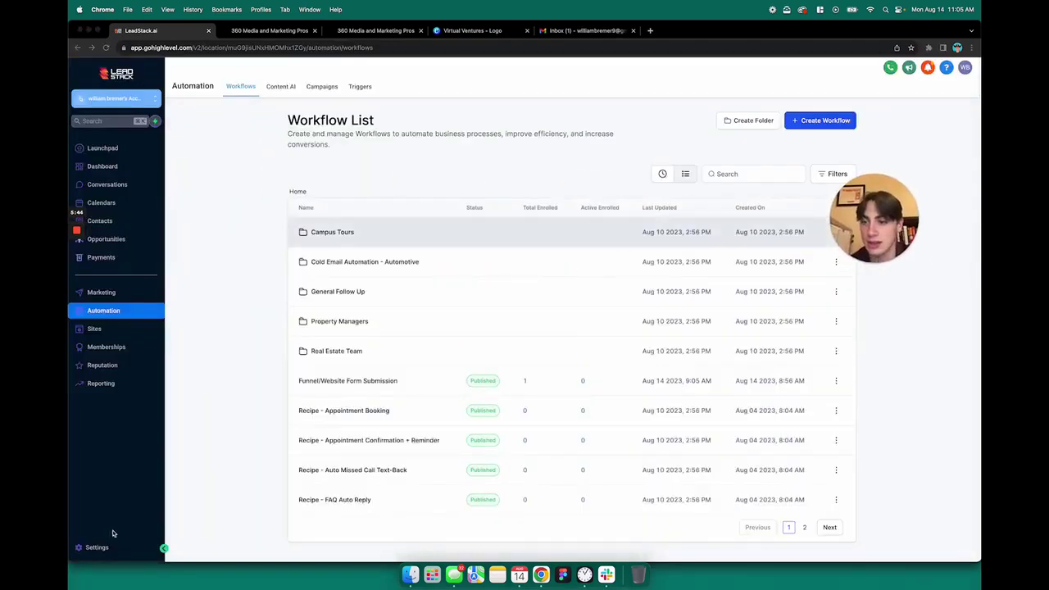
{"action": "left_click", "coordinate": [92, 547]}
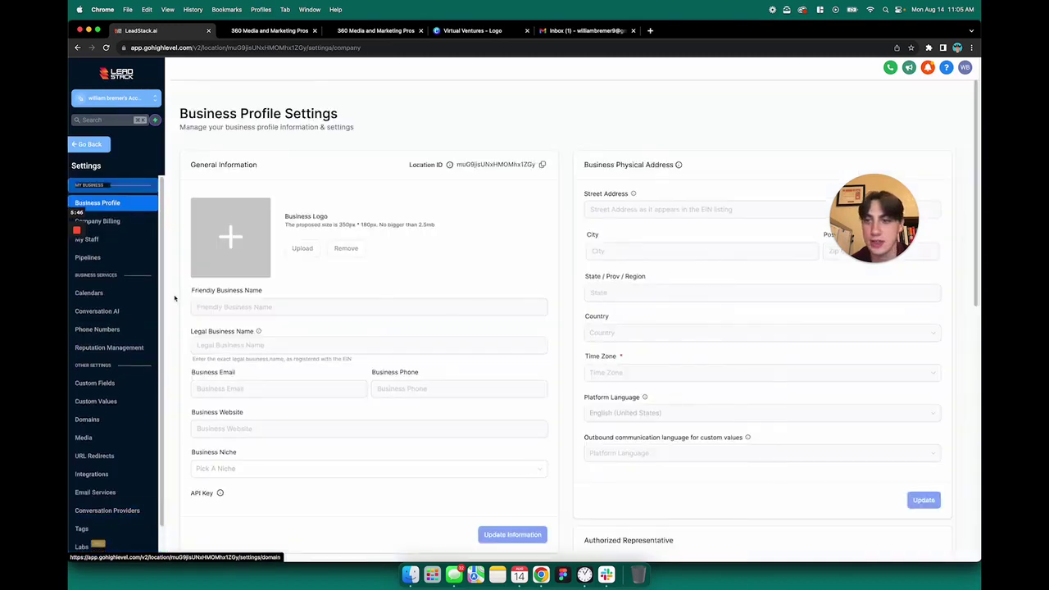
{"action": "scroll", "coordinate": [123, 270], "scroll_direction": "down", "scroll_amount": 1}
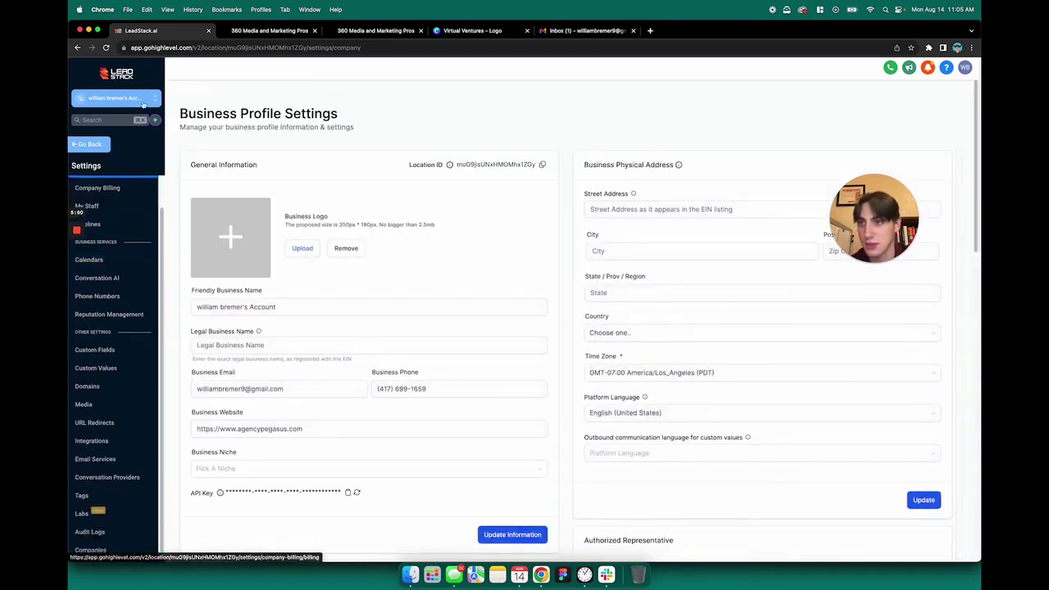
{"action": "left_click", "coordinate": [90, 145]}
{"action": "left_click", "coordinate": [91, 547]}
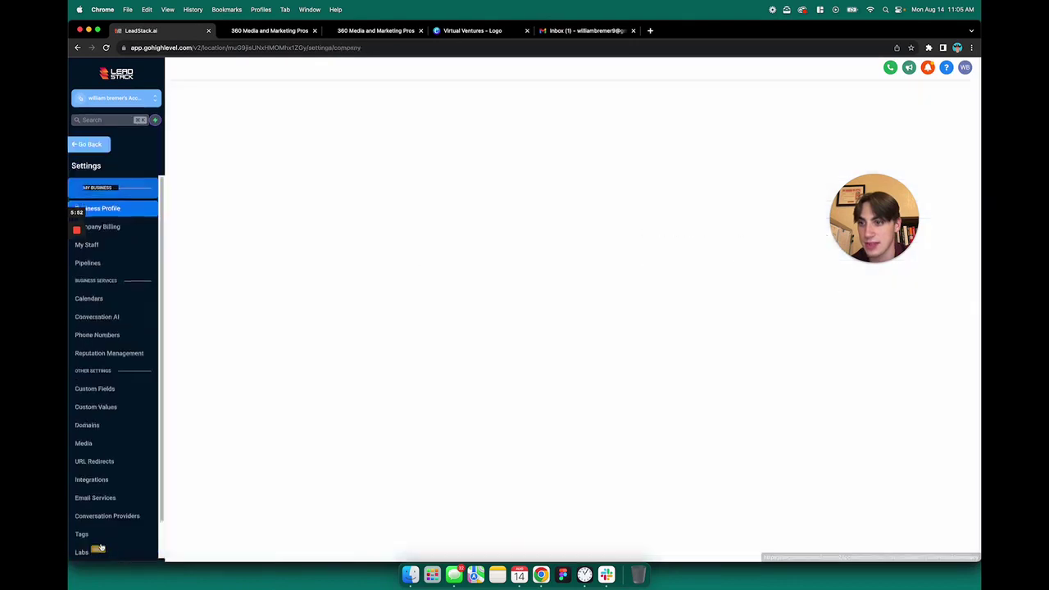
{"action": "scroll", "coordinate": [104, 340], "scroll_direction": "down", "scroll_amount": 1}
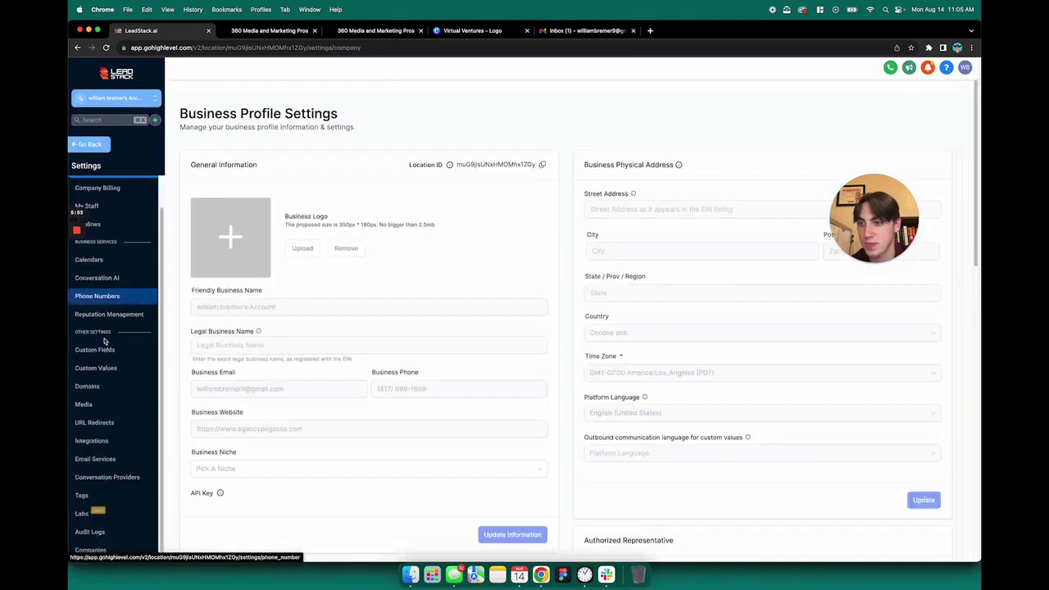
{"action": "left_click", "coordinate": [100, 459]}
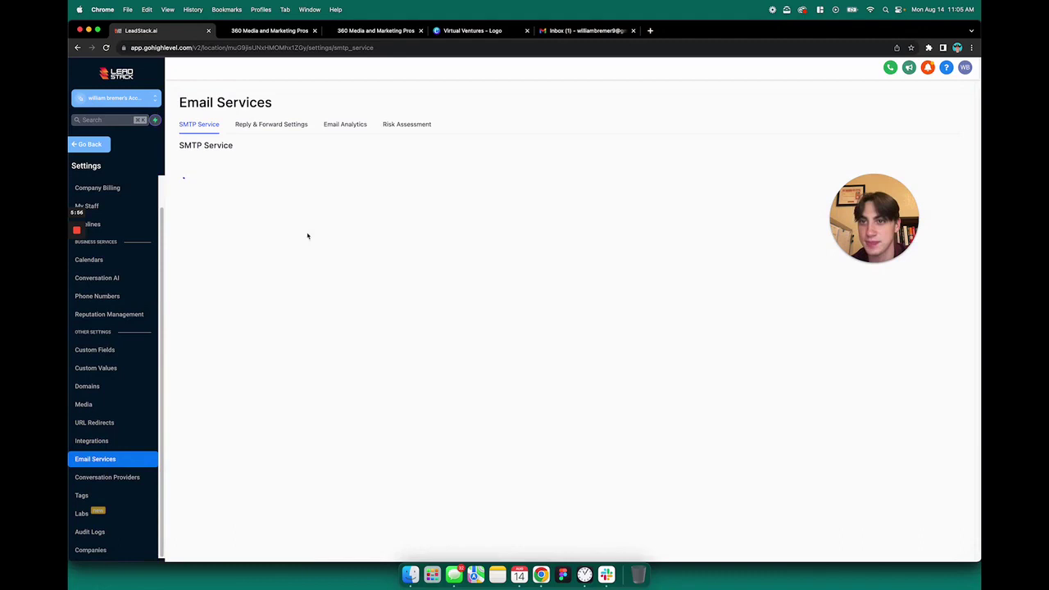
On the Reply & Forward Settings tab, enter a personal e-mail address as the Forwarding Address.
{"action": "left_click", "coordinate": [282, 130]}
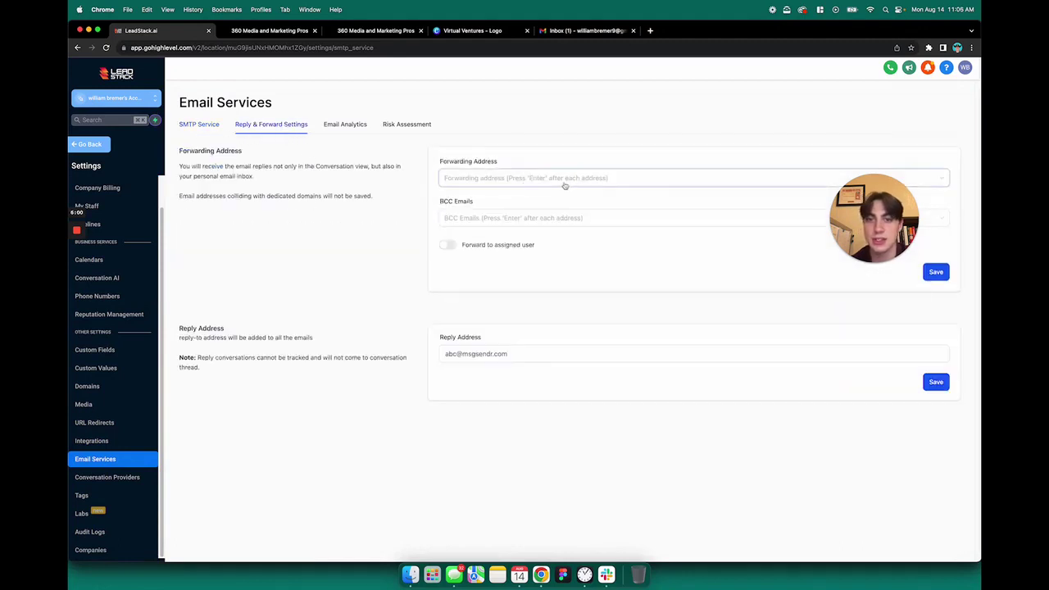
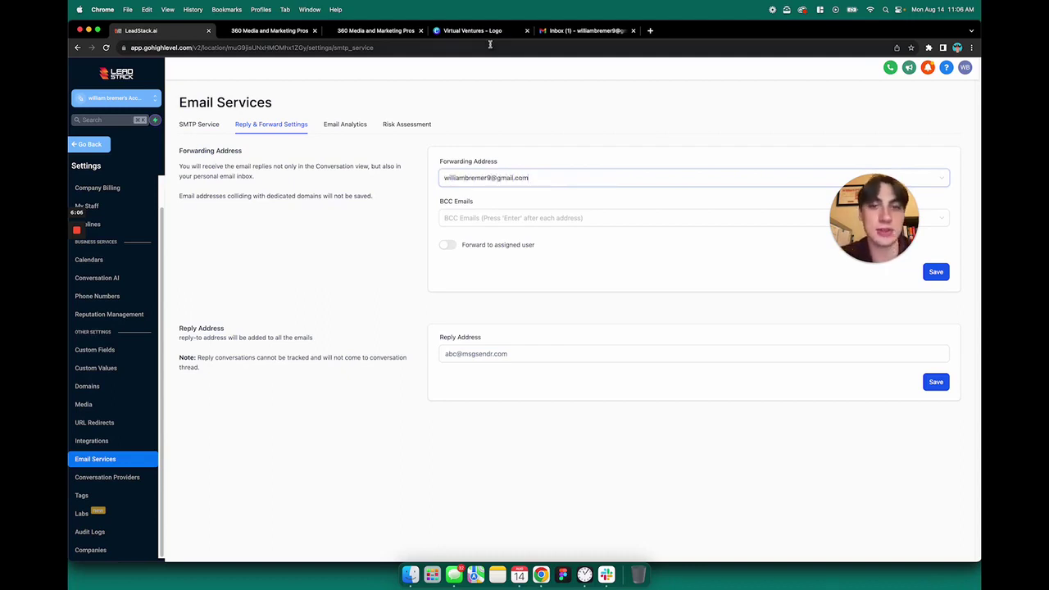
{"action": "left_click", "coordinate": [570, 138]}
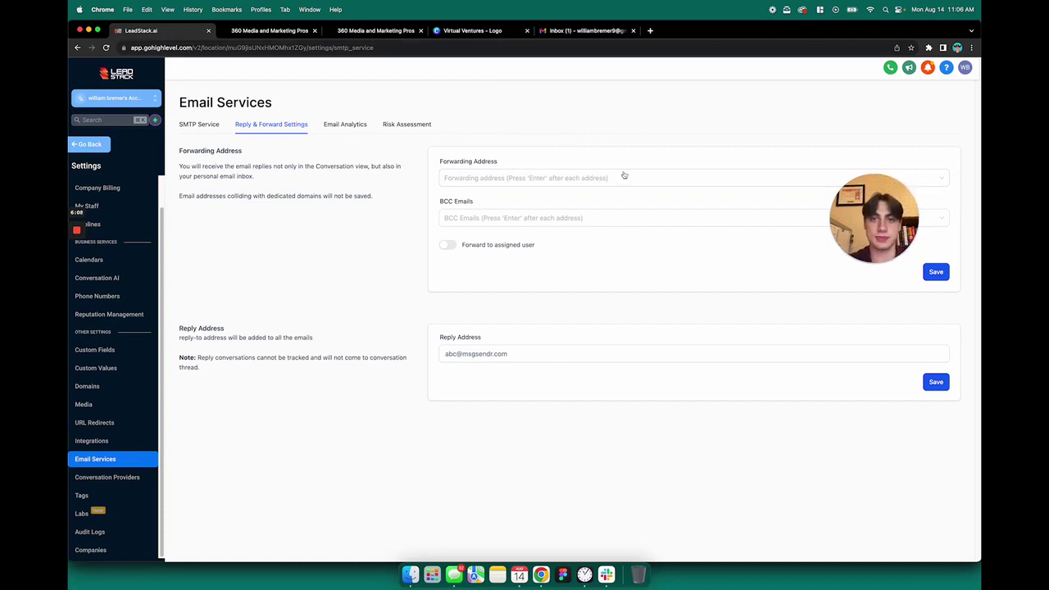